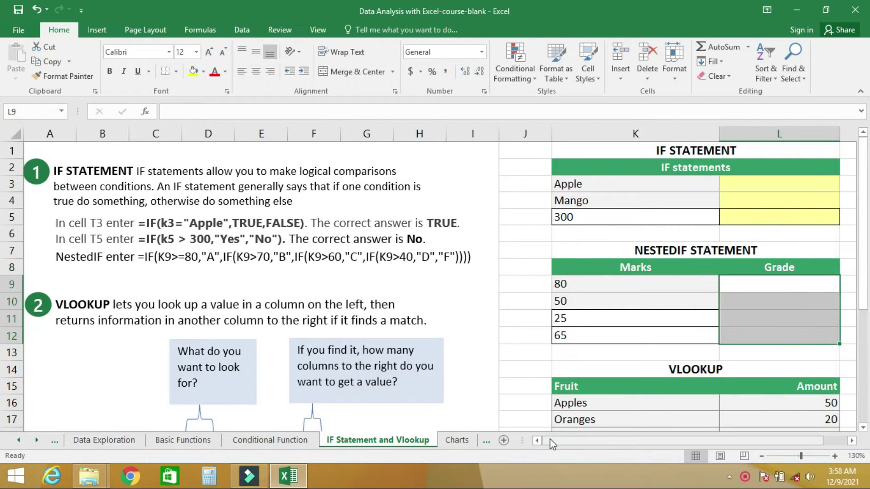
# - Enter the formula =IF(K3="Apple",TRUE,FALSE) in cell L3 beside Apple in the IF statements table
pyautogui.moveTo(866, 259); pyautogui.dragTo(866, 243)
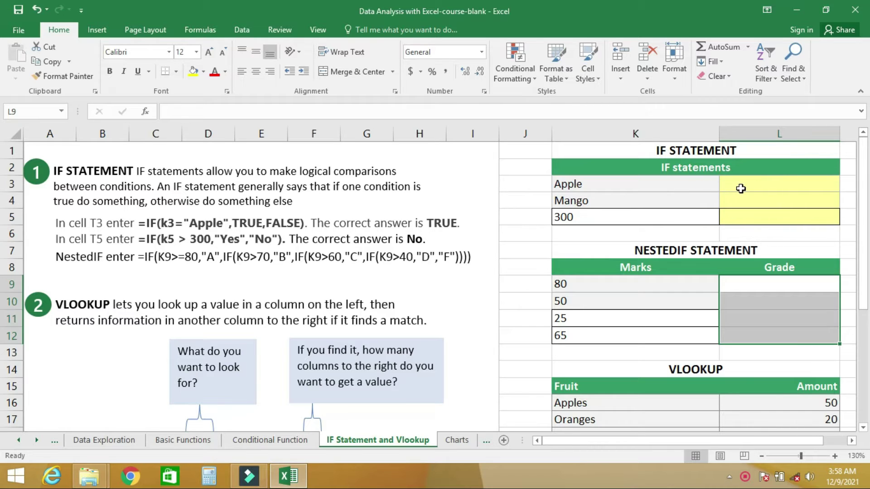
pyautogui.moveTo(566, 442); pyautogui.dragTo(588, 443)
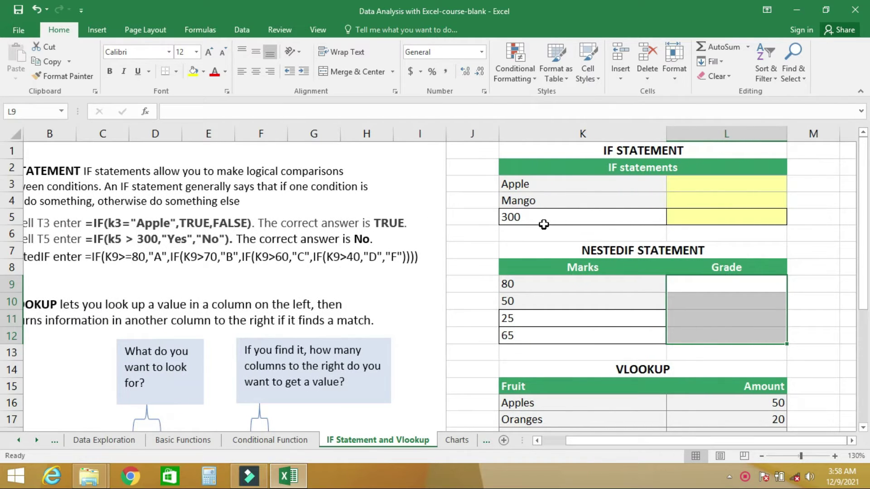
pyautogui.click(575, 182)
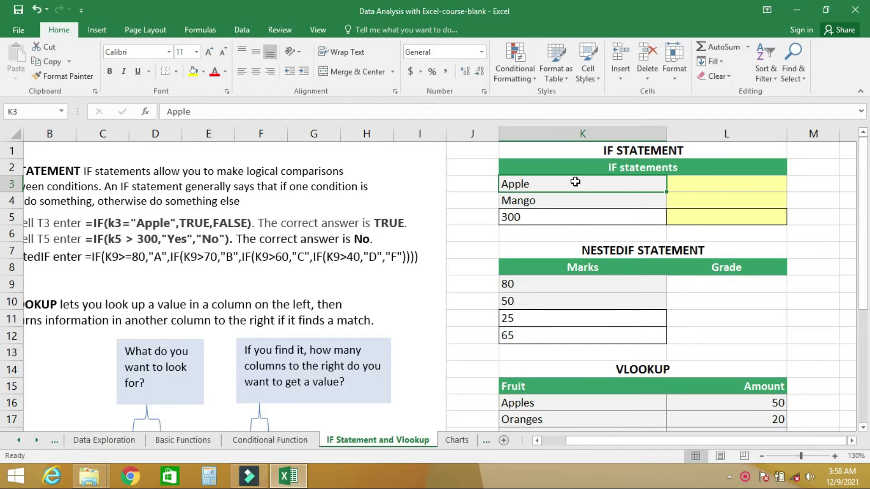
pyautogui.click(694, 184)
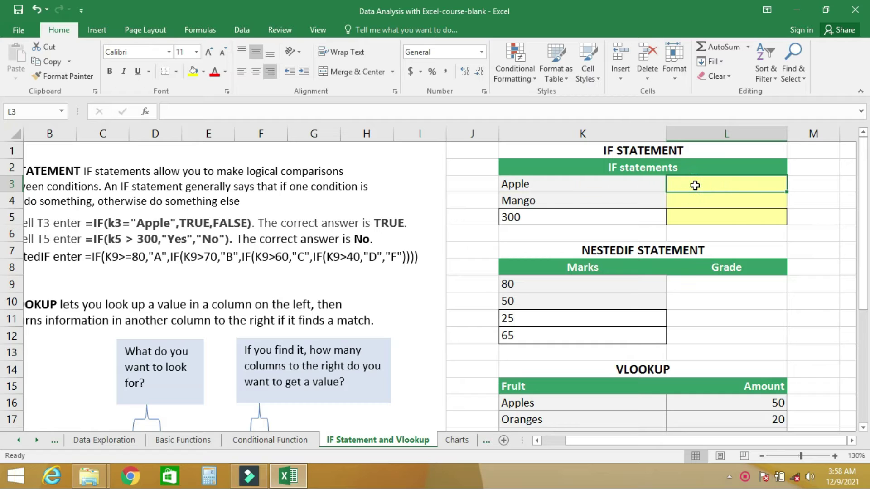
pyautogui.write('=I')
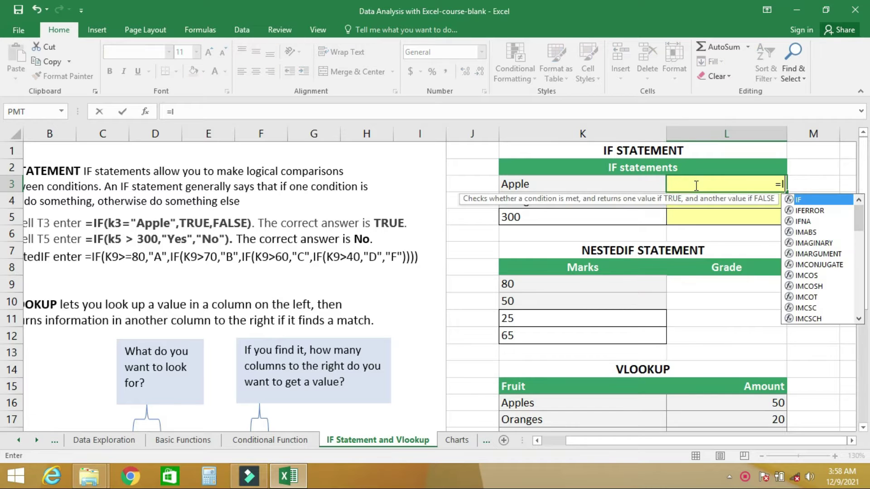
pyautogui.write('F(')
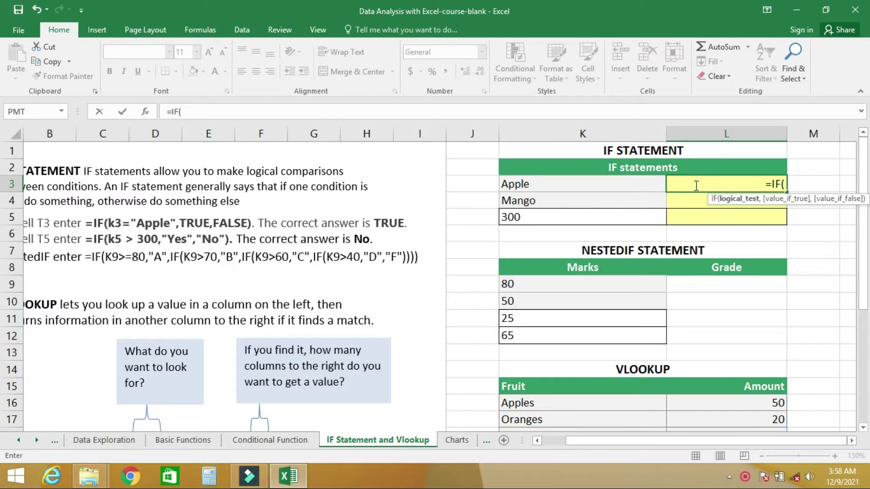
pyautogui.write('K3')
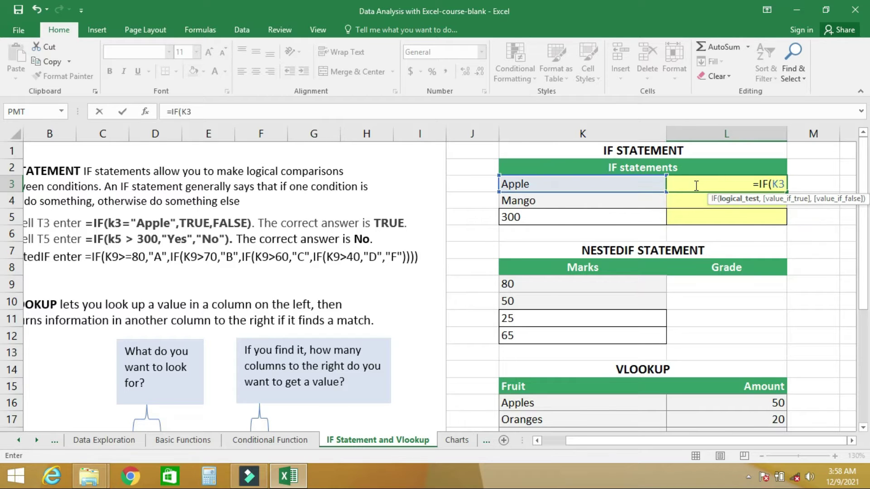
pyautogui.write('="Apple')
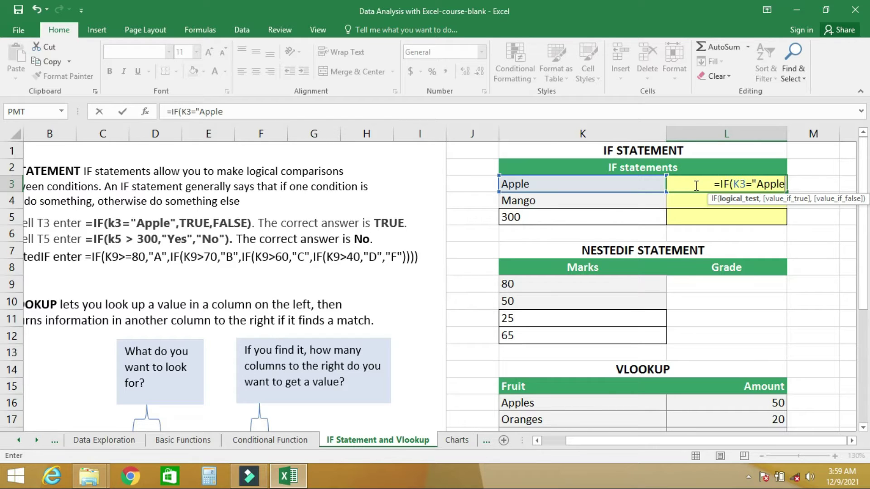
pyautogui.write('"')
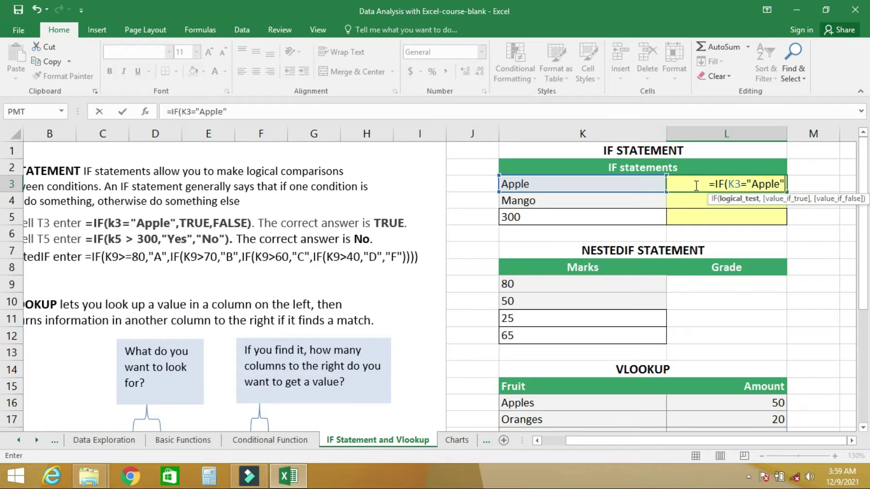
pyautogui.write(',')
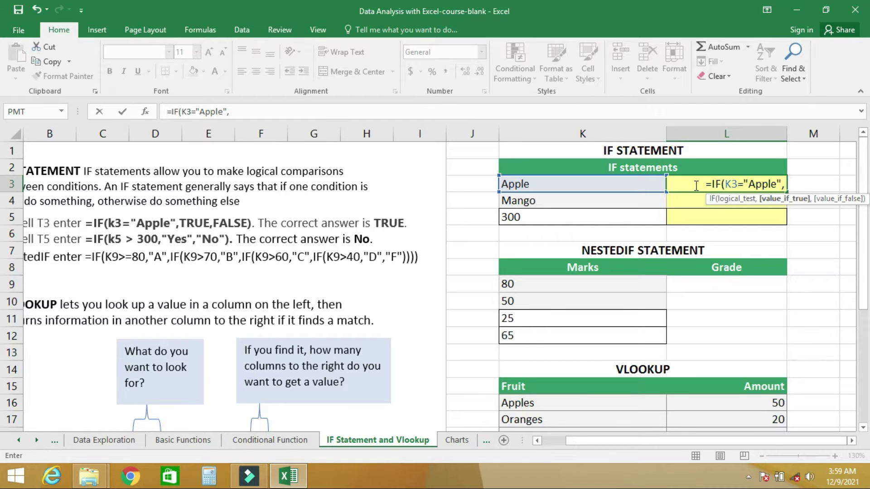
pyautogui.write('TRU')
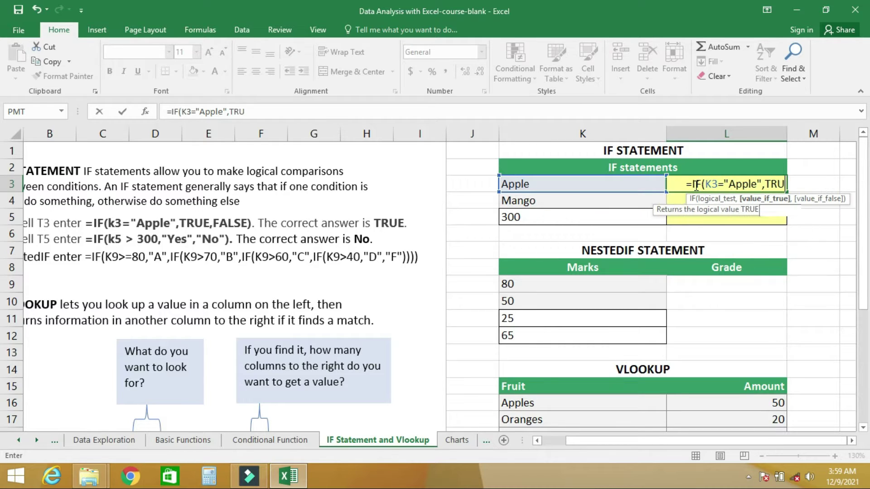
pyautogui.write('E,F')
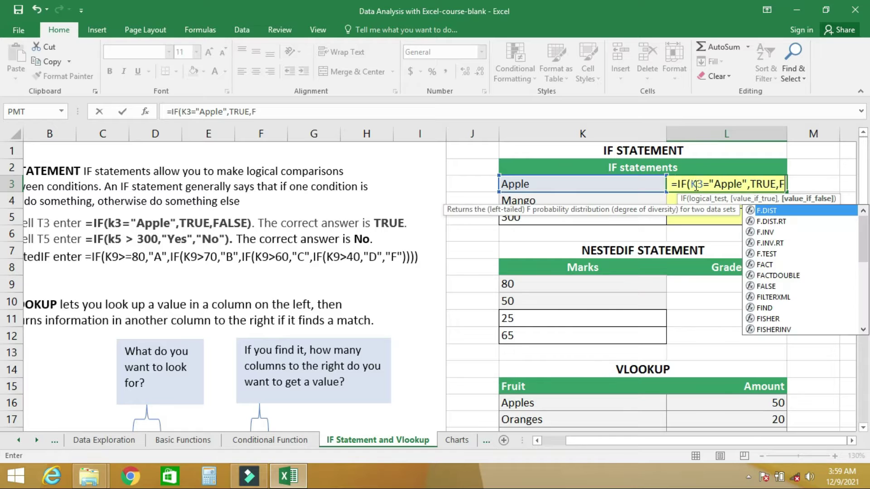
pyautogui.write('ALSE')
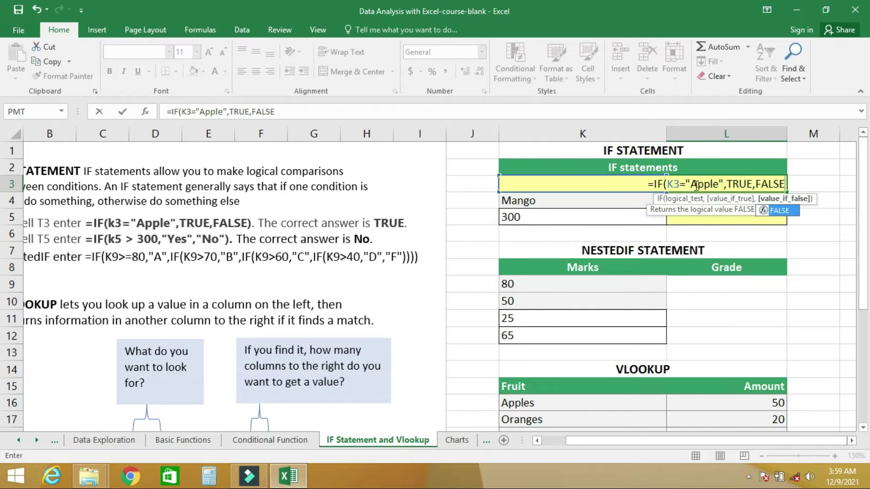
pyautogui.write(')')
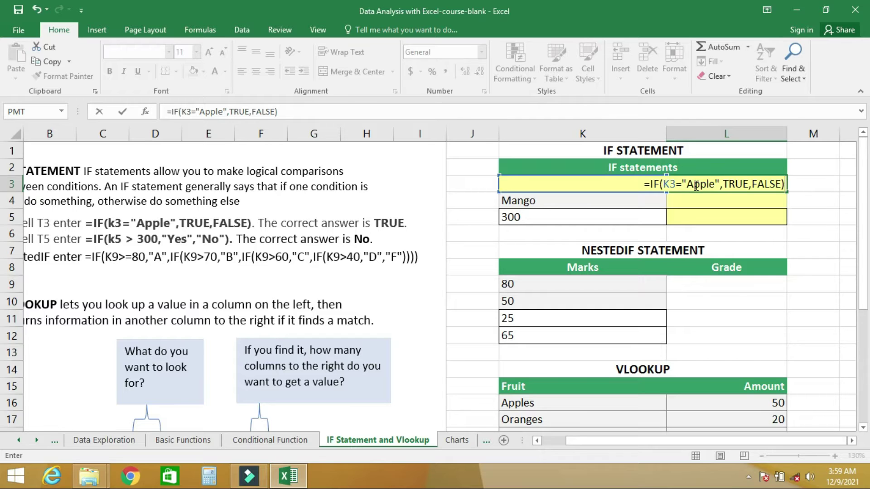
pyautogui.press('Return')
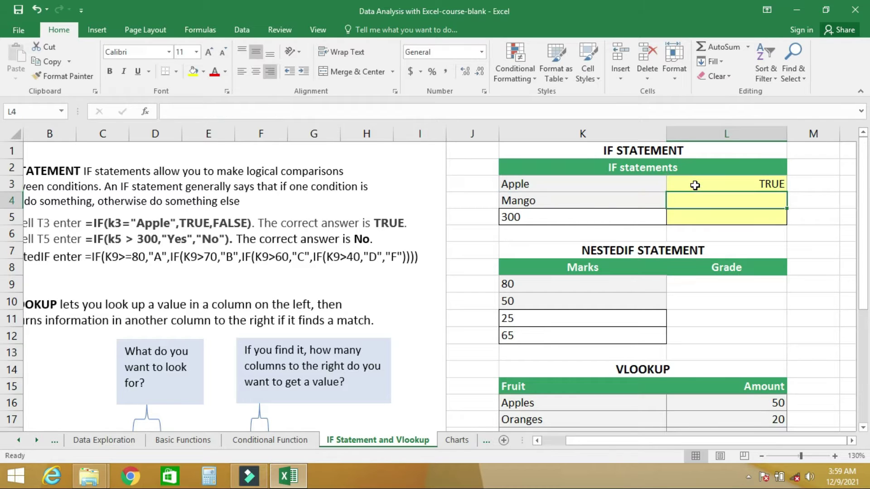
# - Misspell the comparison text in the L3 formula as "Aple" to test the IF statement's false case
pyautogui.click(750, 186)
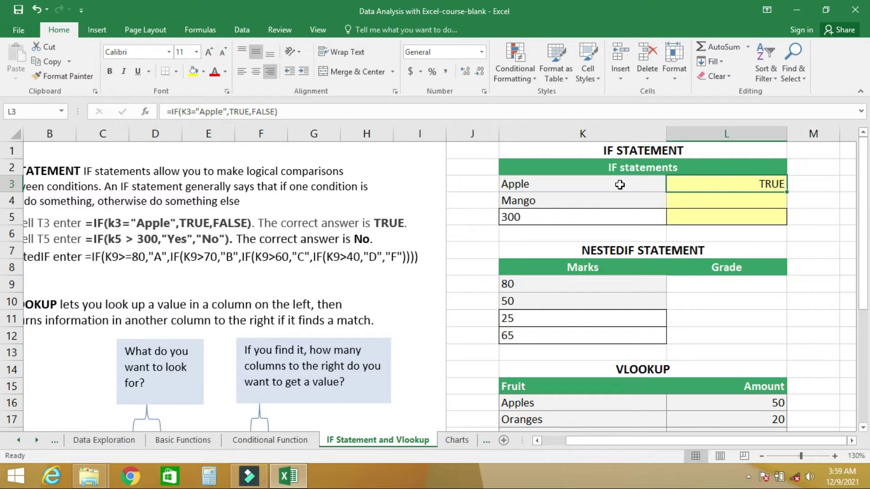
pyautogui.click(619, 183)
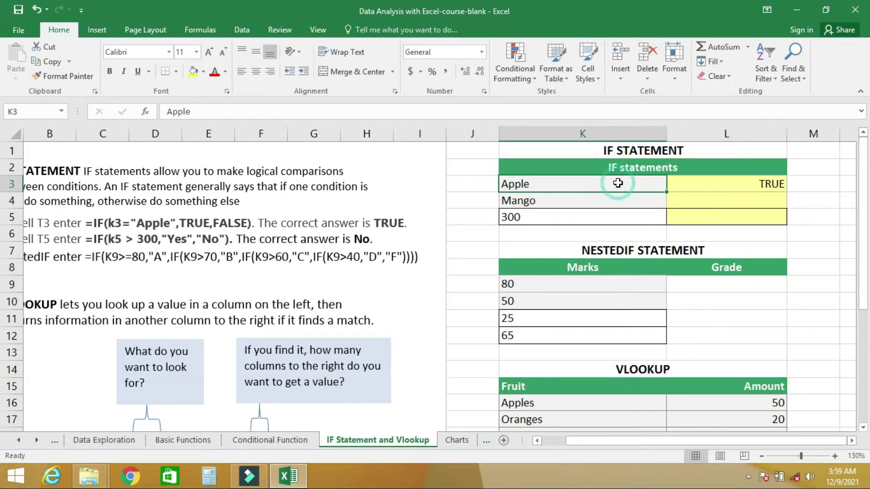
pyautogui.click(722, 185)
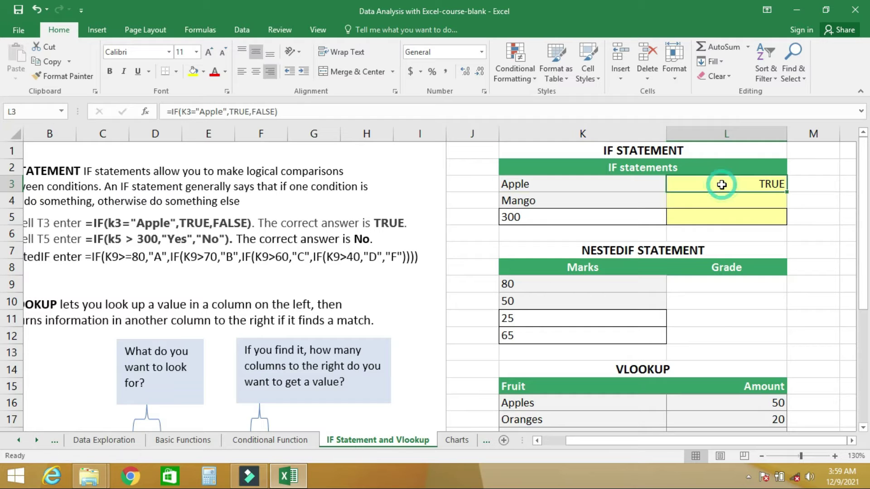
pyautogui.click(216, 112)
pyautogui.click(215, 111)
pyautogui.press('BackSpace')
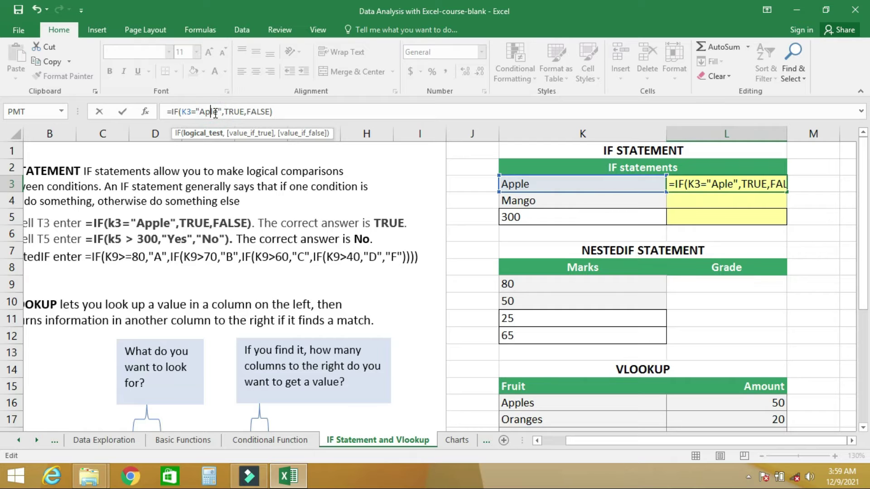
pyautogui.press('Return')
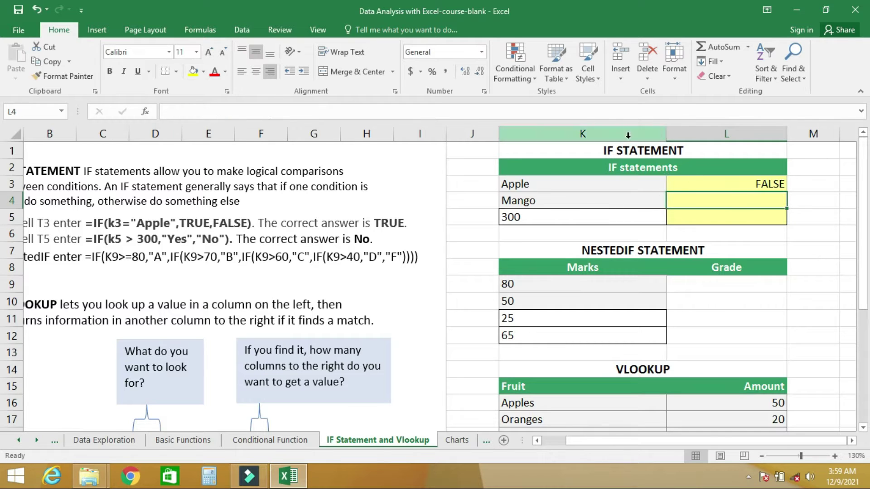
# - Correct the comparison text in the L3 formula back to "Apple"
pyautogui.click(712, 184)
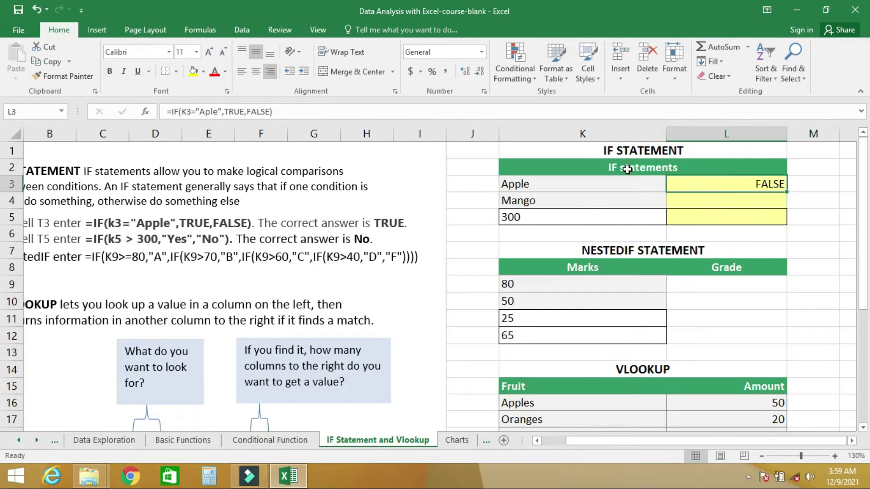
pyautogui.click(212, 113)
pyautogui.write('p')
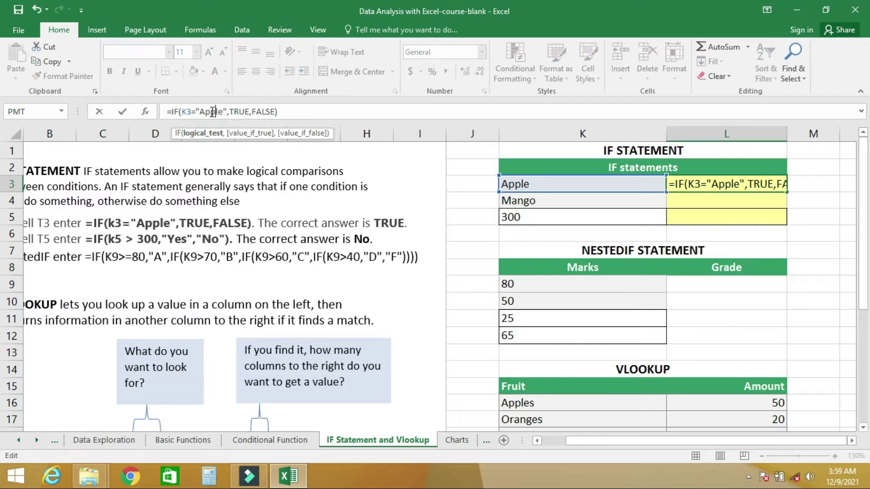
pyautogui.press('Return')
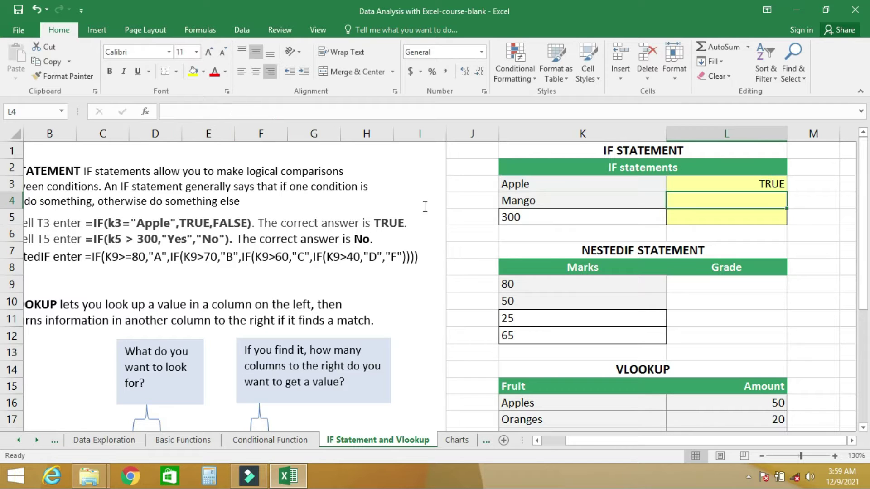
# - Enter the formula =IF(K4="Orange",TRUE,FALSE) in cell L4 beside Mango and check it against cell K4
pyautogui.click(728, 198)
pyautogui.write('=')
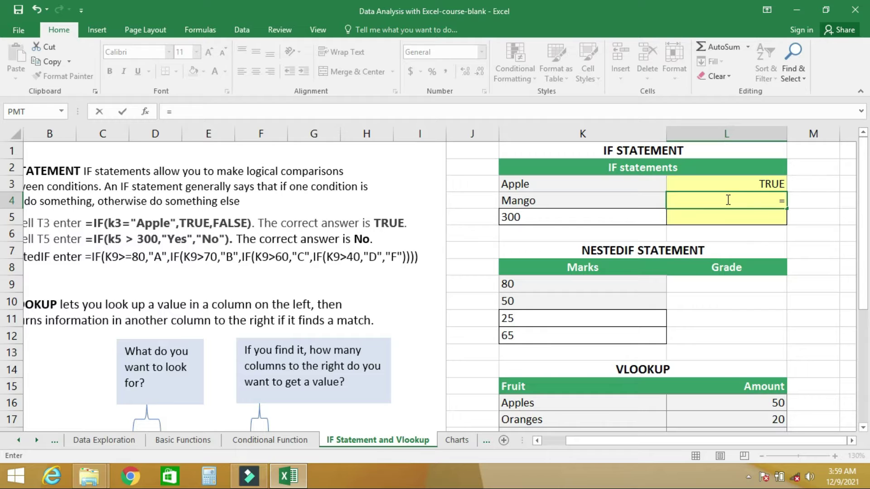
pyautogui.write('IF(')
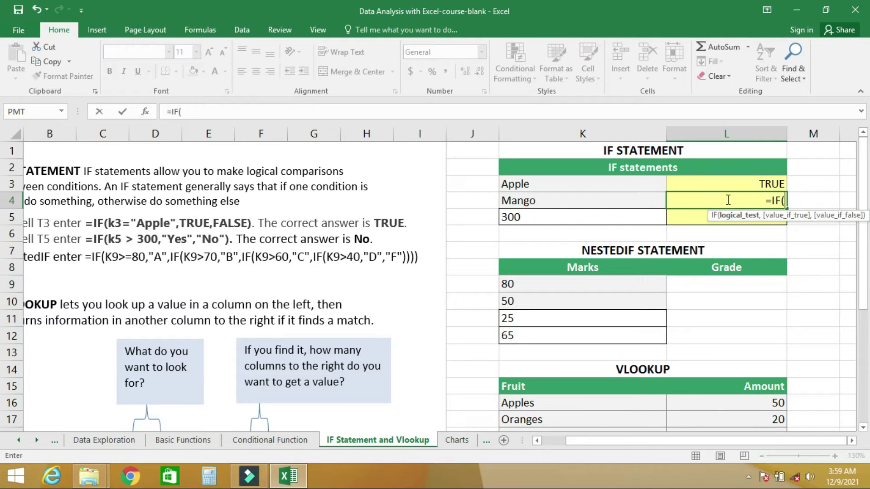
pyautogui.click(635, 200)
pyautogui.write('="Or')
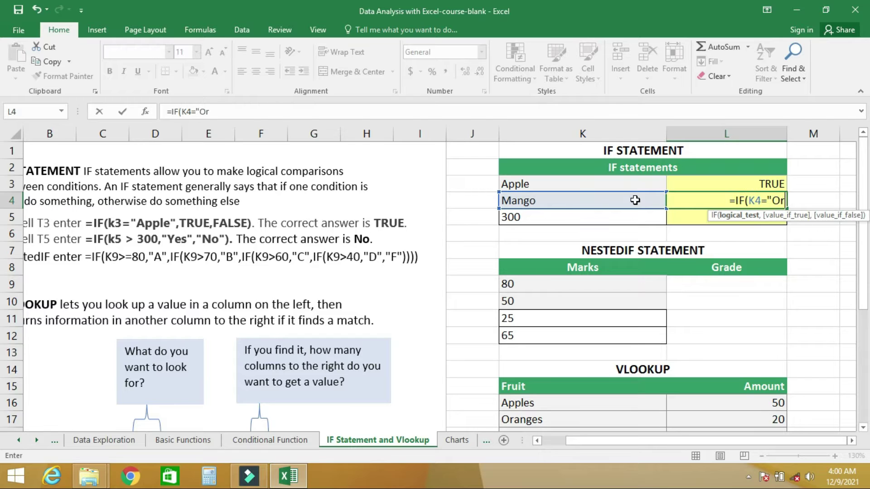
pyautogui.write('ange')
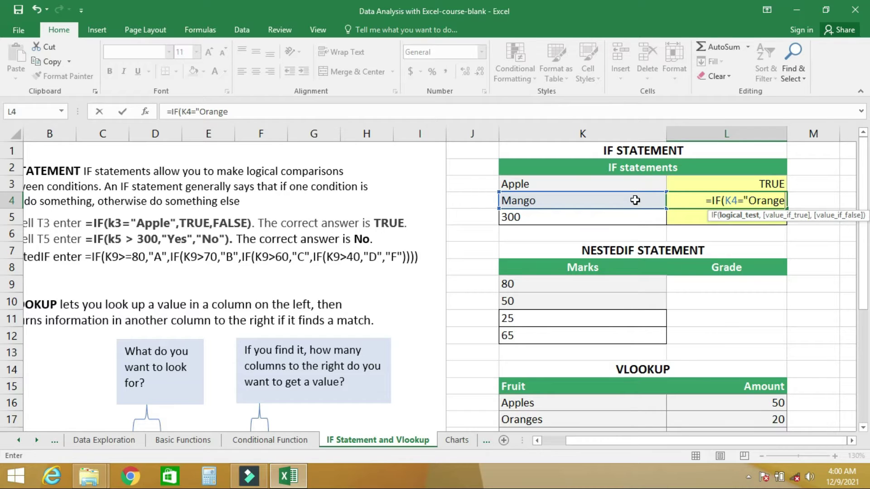
pyautogui.write('",TR')
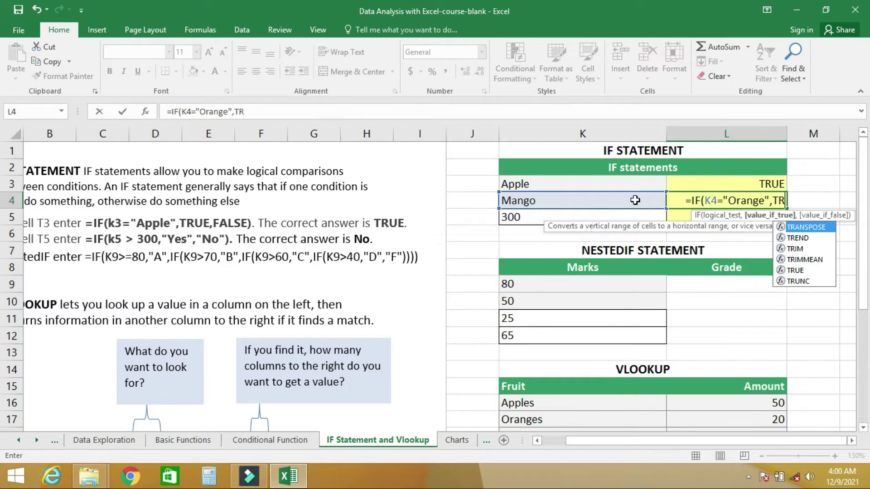
pyautogui.write('UE')
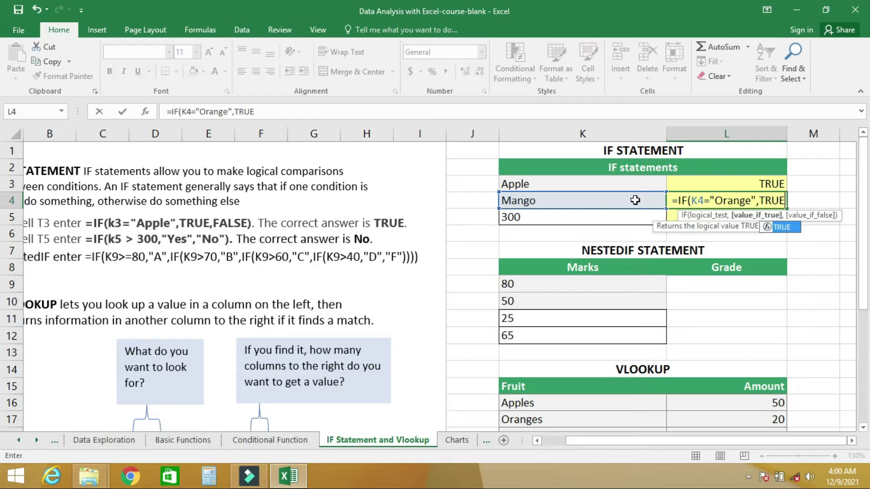
pyautogui.write(',FA')
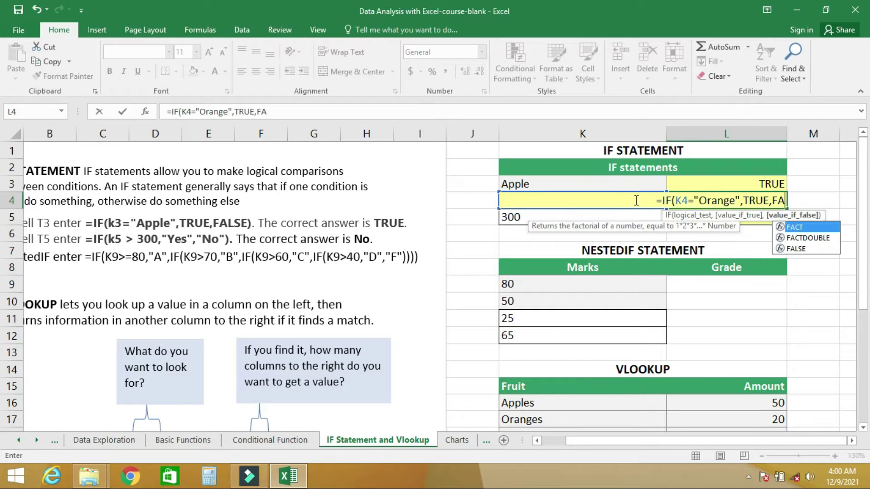
pyautogui.write('LSE')
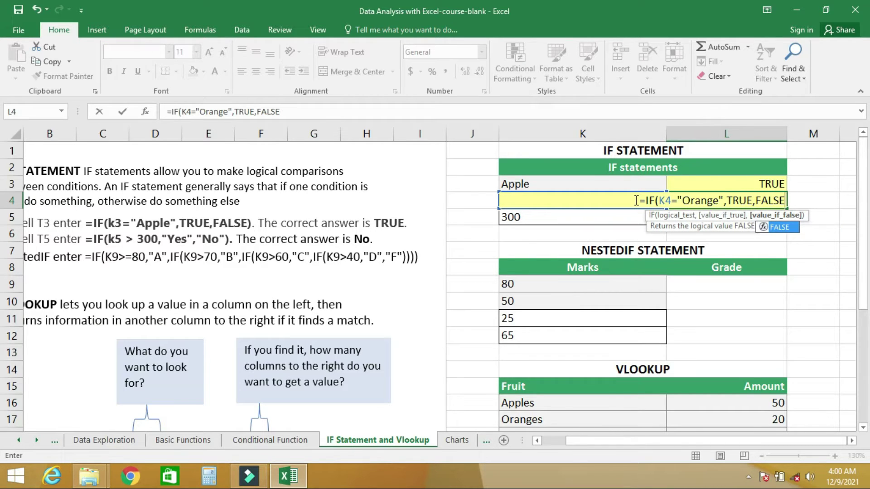
pyautogui.write(')')
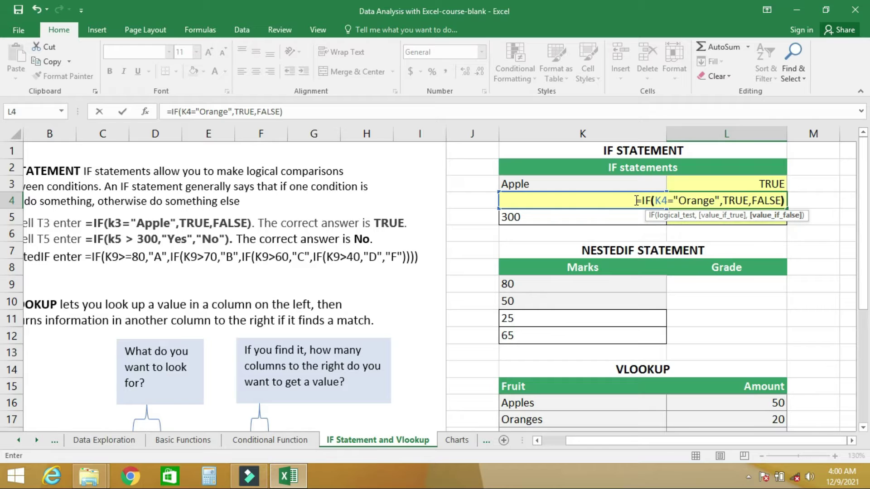
pyautogui.press('Return')
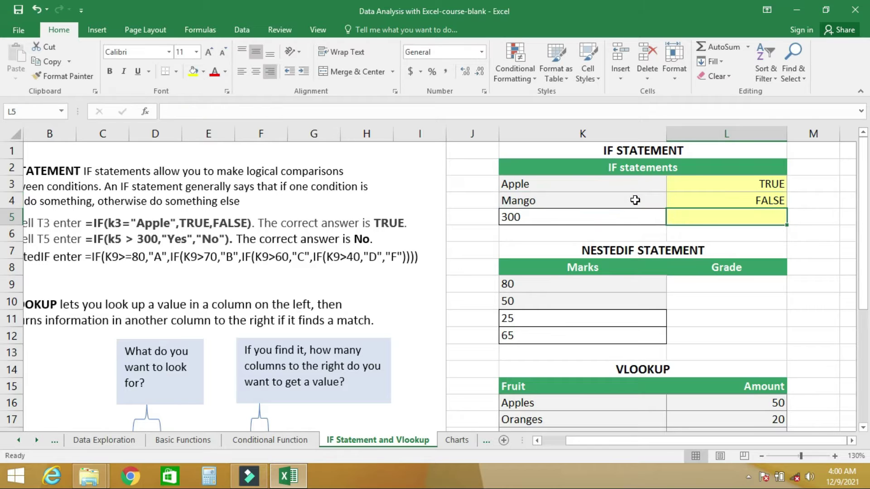
pyautogui.click(741, 201)
pyautogui.click(535, 202)
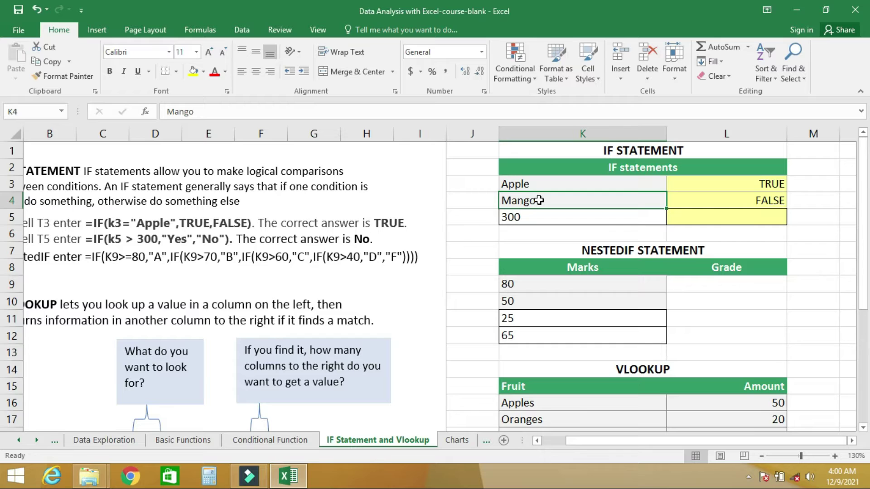
pyautogui.click(739, 198)
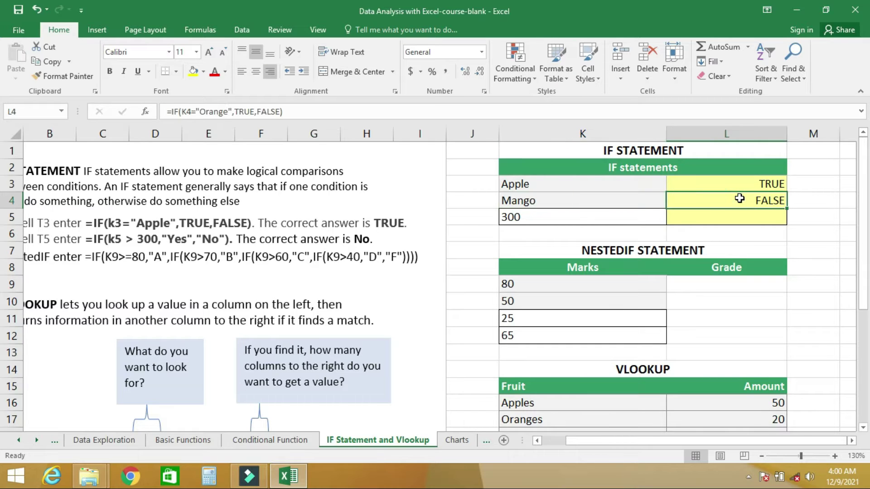
# - Replace the TRUE and FALSE results in the L4 formula with "YES" and "NO", giving =IF(K4="Orange","YES","NO")
pyautogui.doubleClick(245, 112)
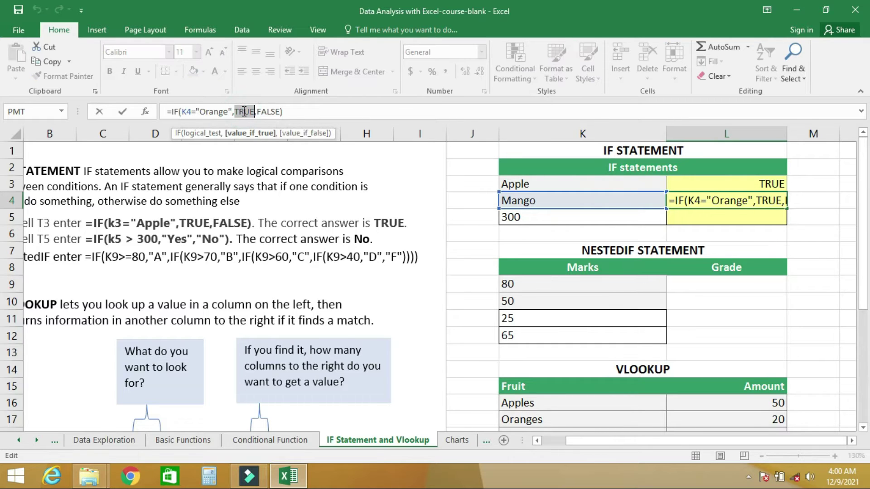
pyautogui.write('"YES')
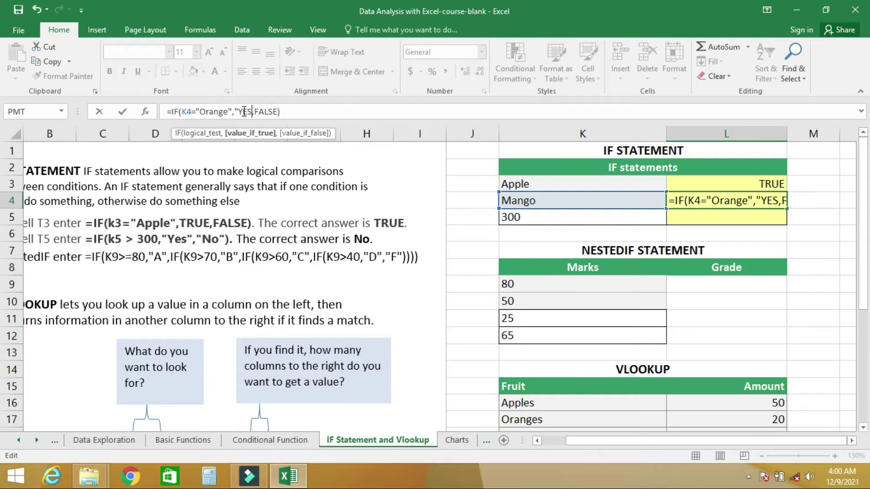
pyautogui.write('"')
pyautogui.doubleClick(271, 111)
pyautogui.write('"NO"')
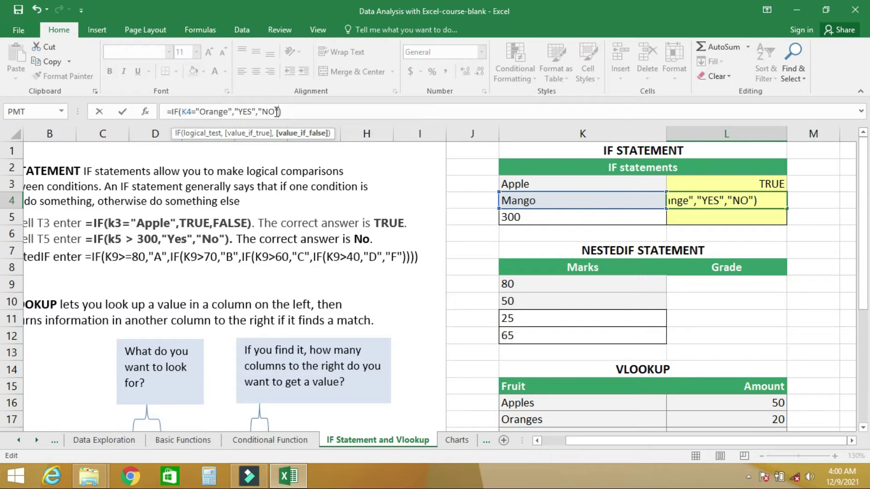
pyautogui.click(287, 111)
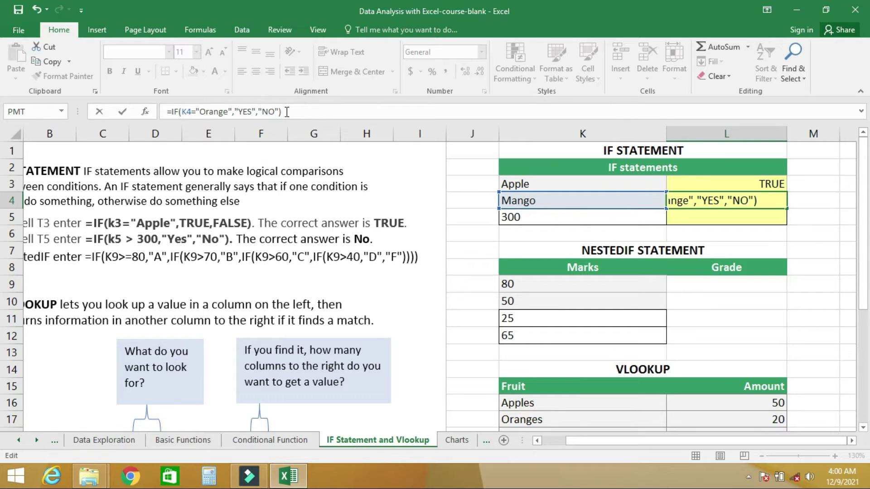
pyautogui.press('Return')
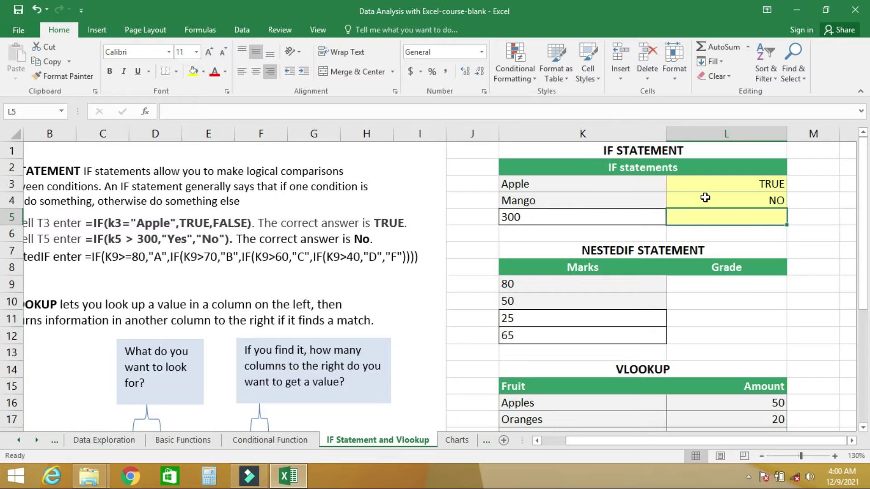
pyautogui.click(705, 197)
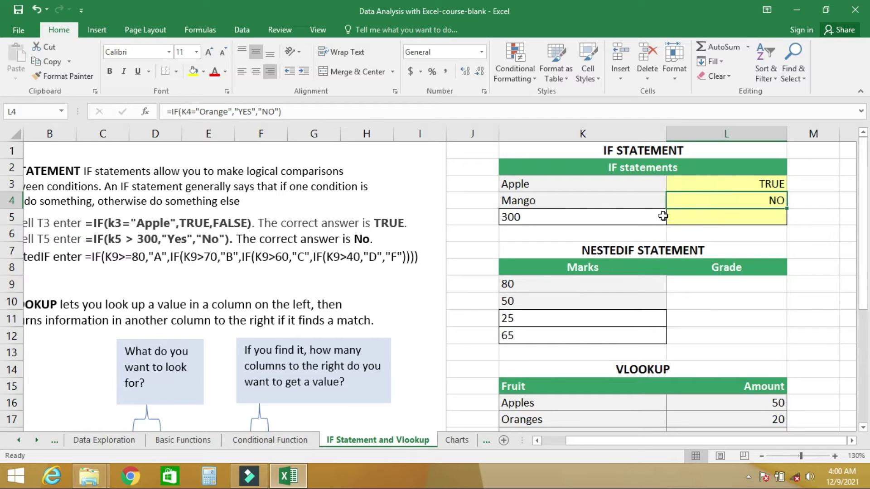
# - Start an IF formula in cell L5 that tests K5>300 and returns "Yes it is greater than 300" when true
pyautogui.click(709, 220)
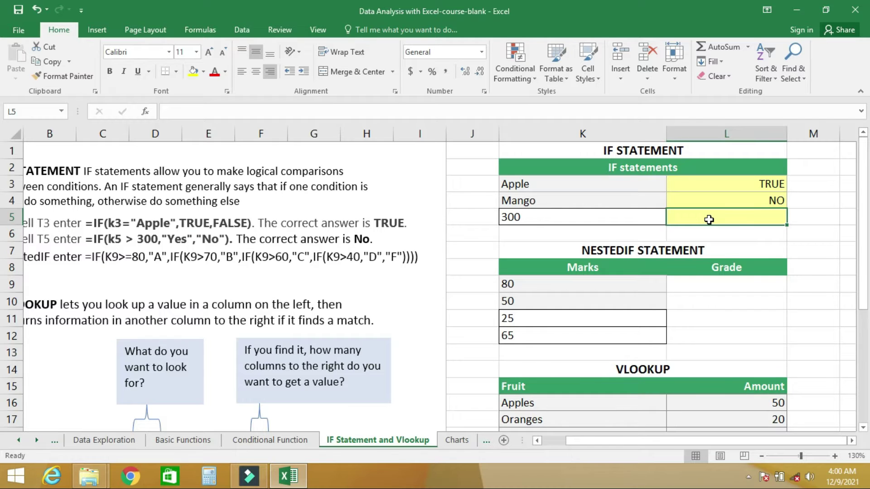
pyautogui.write('=IF')
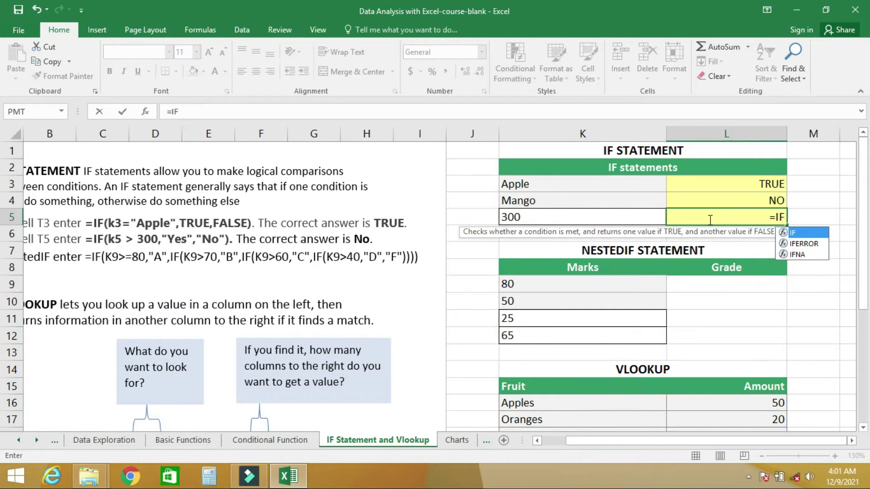
pyautogui.write('(')
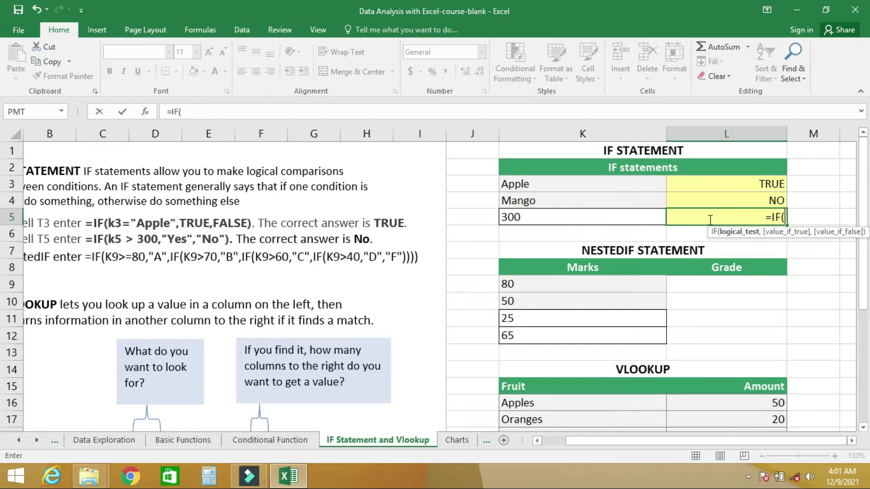
pyautogui.click(632, 218)
pyautogui.write('>300')
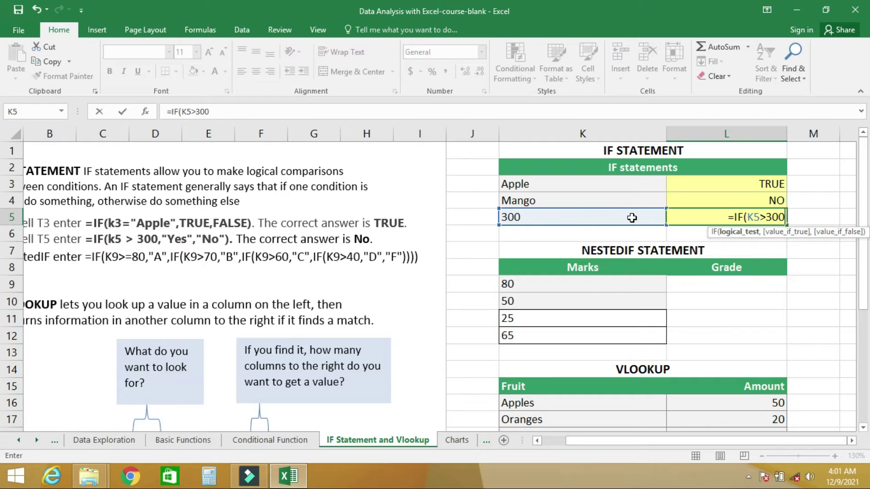
pyautogui.write(',')
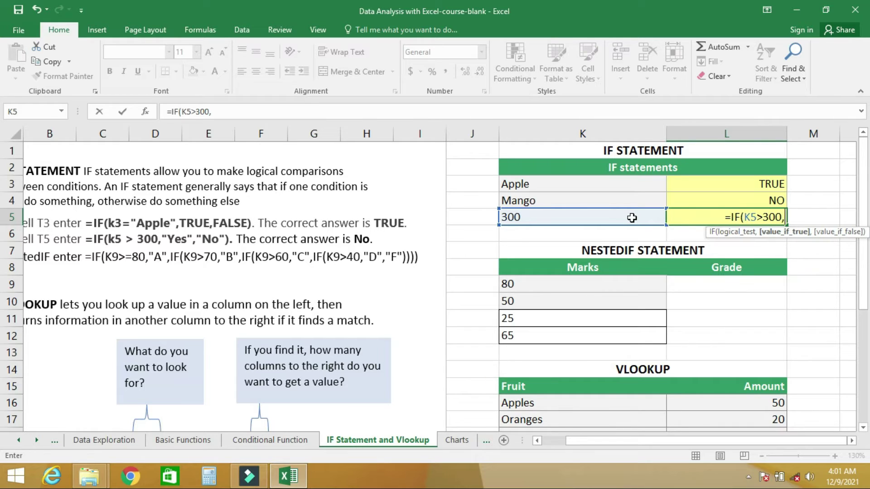
pyautogui.write('"Yes')
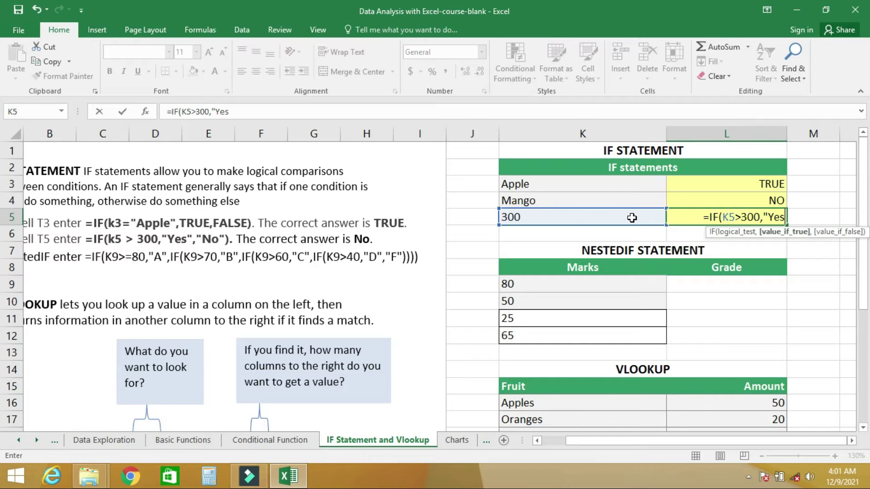
pyautogui.write(' it is')
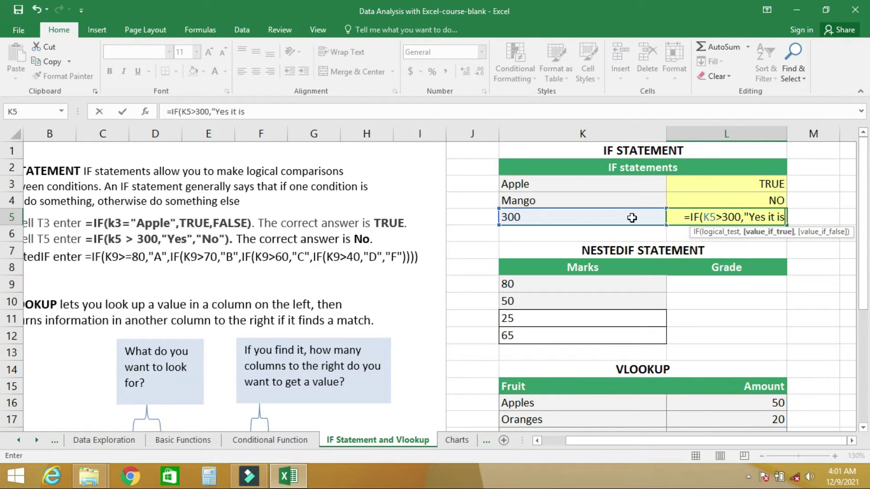
pyautogui.write(' greater')
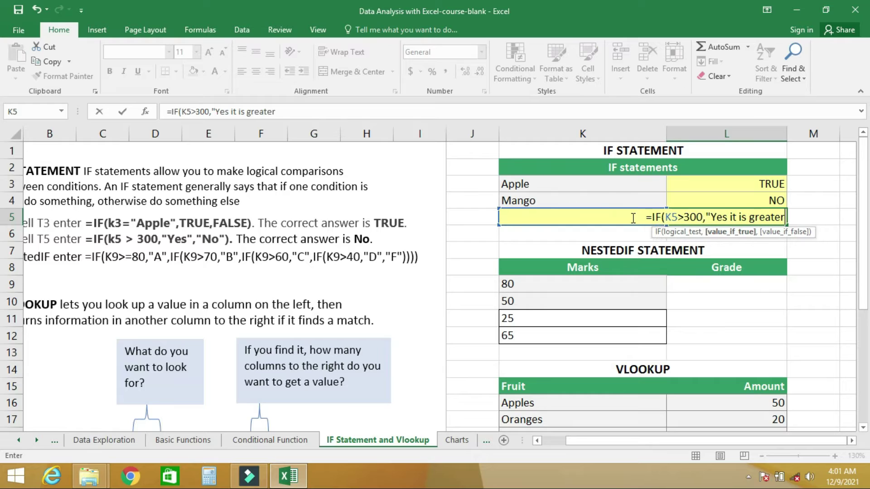
pyautogui.write(' than')
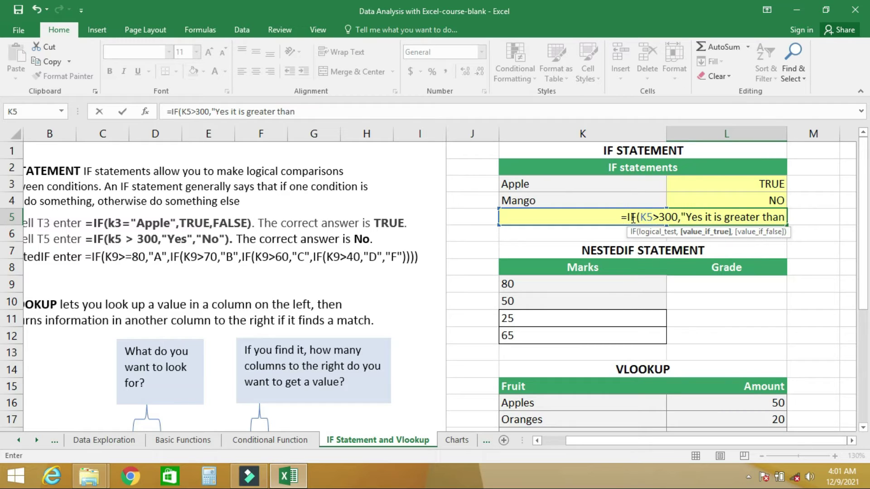
pyautogui.write(' 300"')
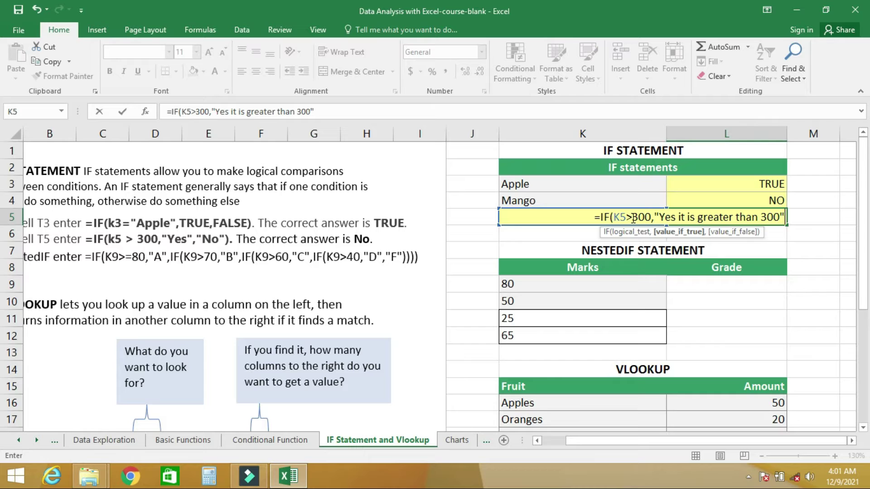
# - Complete the L5 formula with the false result "No it is equal to 300" and check it against cell K5
pyautogui.write(', N')
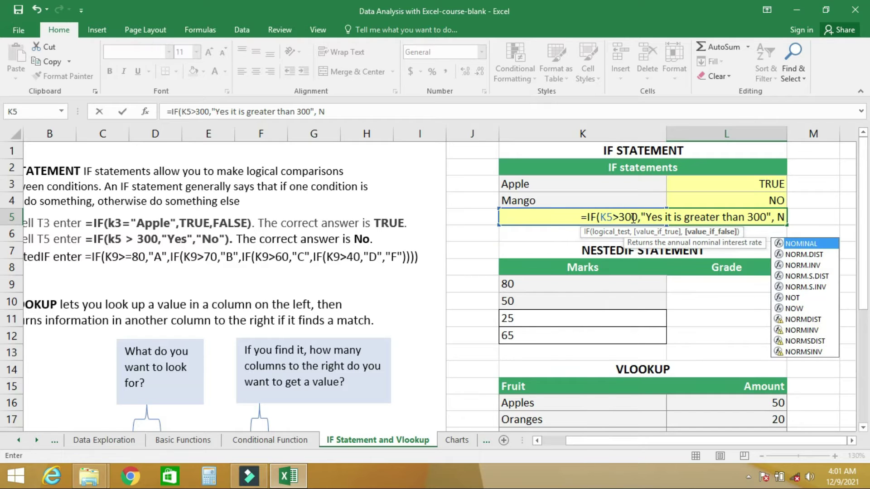
pyautogui.write('o')
pyautogui.press('Escape')
pyautogui.write('it is')
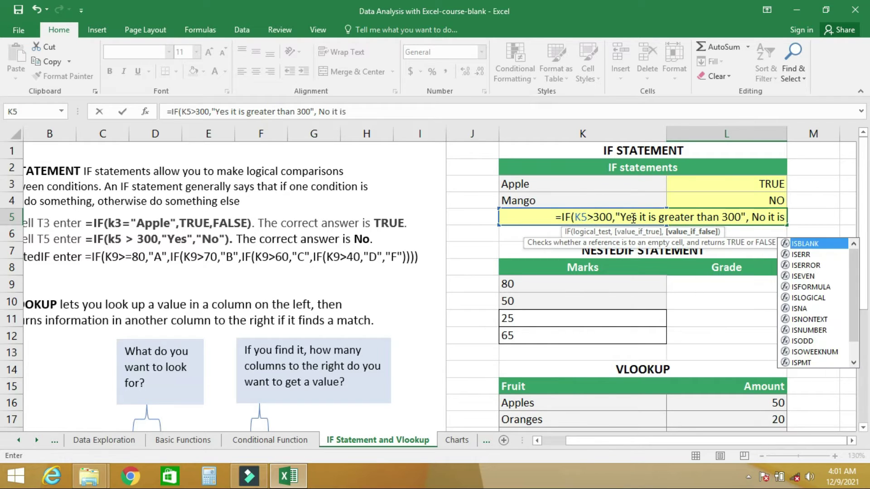
pyautogui.write(' equal to 300')
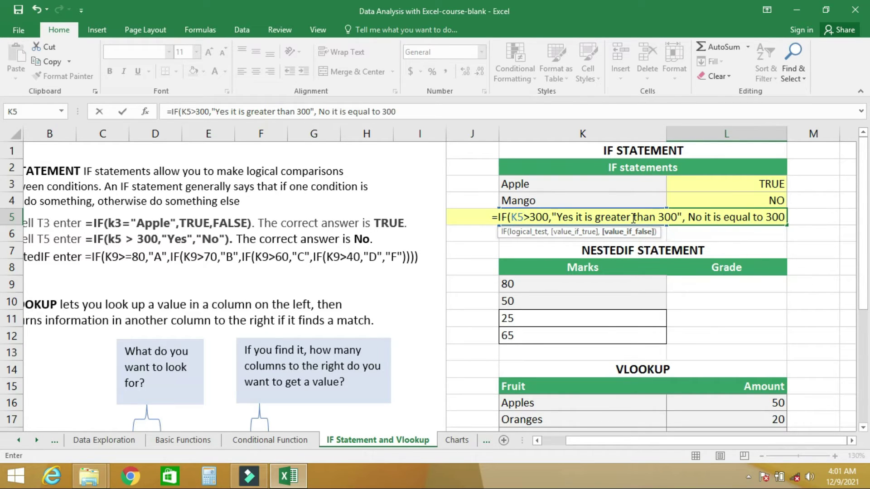
pyautogui.write('"')
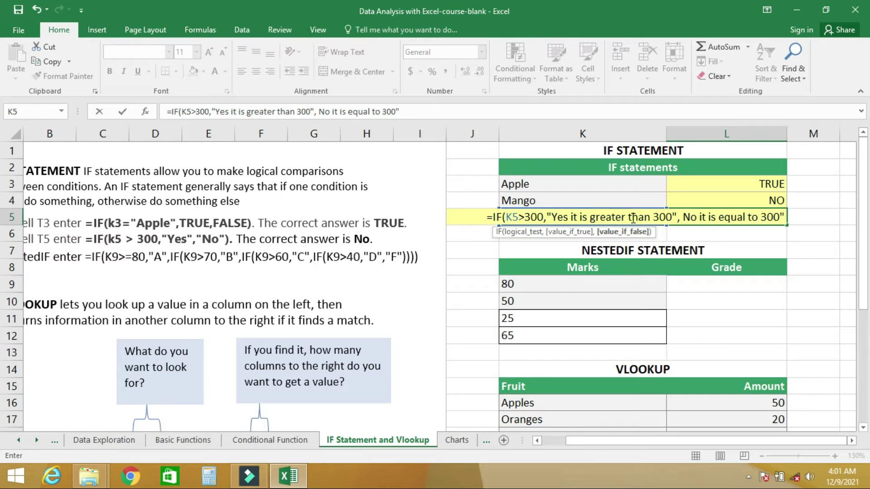
pyautogui.click(683, 217)
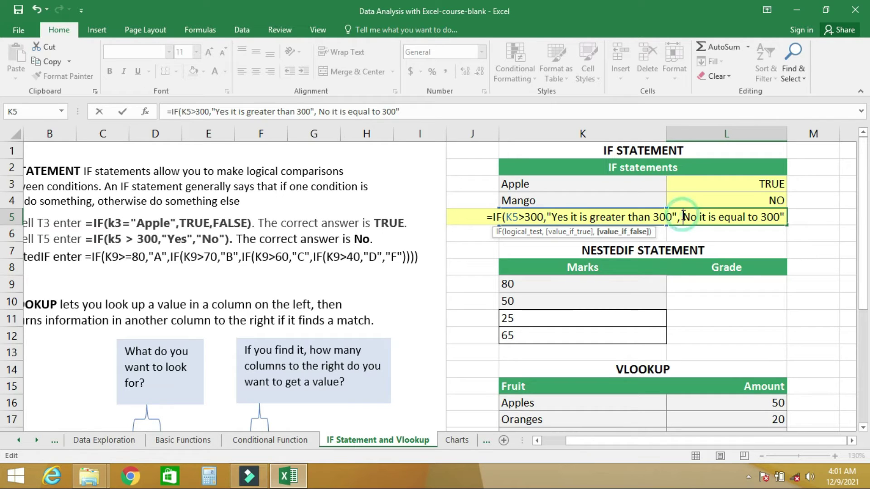
pyautogui.write('"')
pyautogui.press('Return')
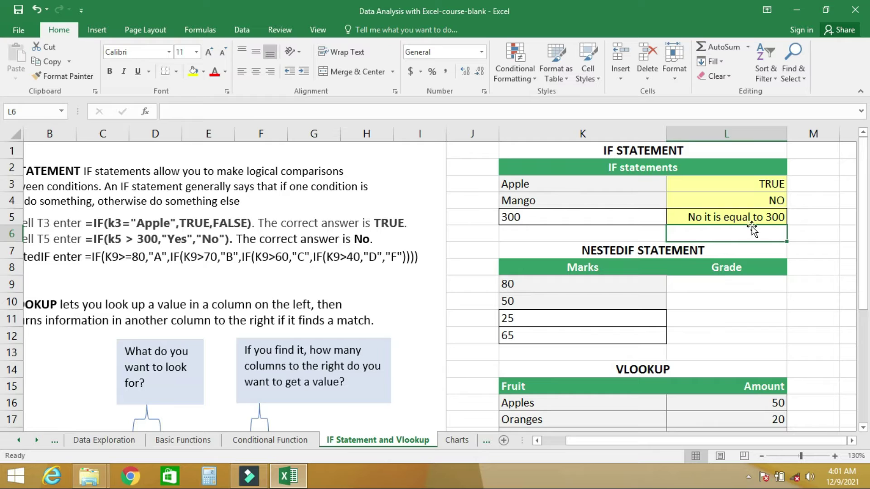
pyautogui.click(553, 222)
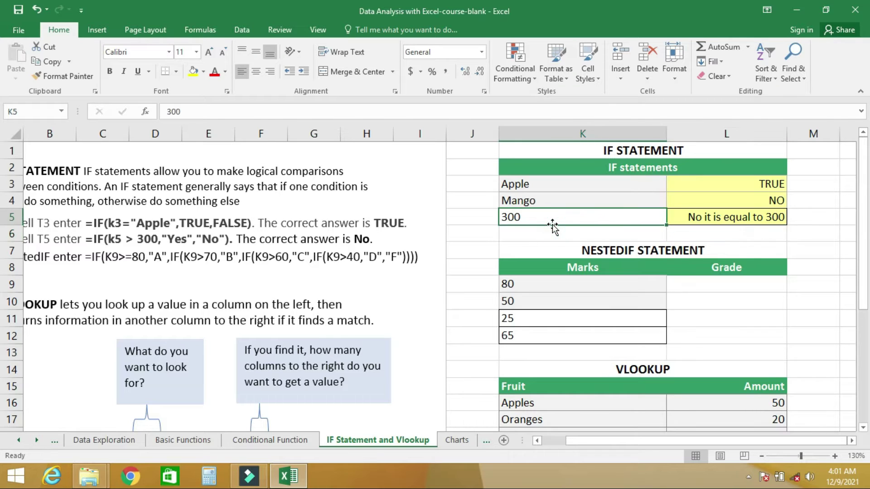
pyautogui.click(710, 216)
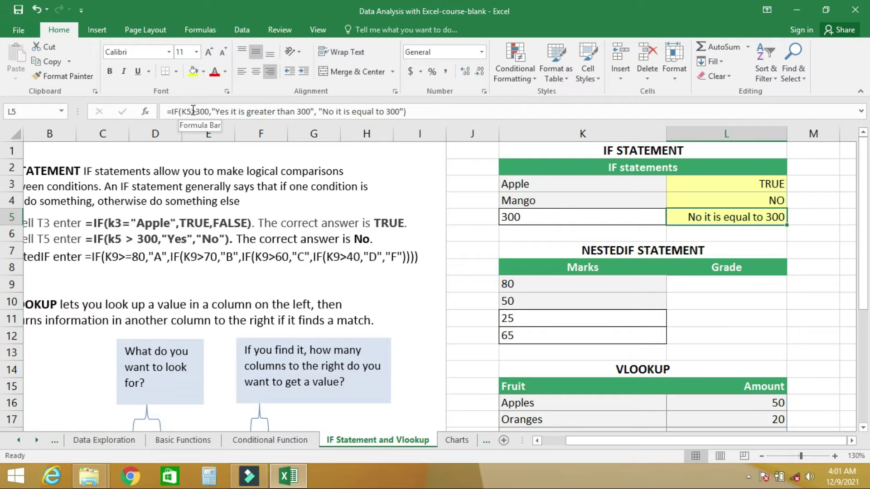
pyautogui.click(218, 111)
pyautogui.moveTo(217, 111); pyautogui.dragTo(311, 112)
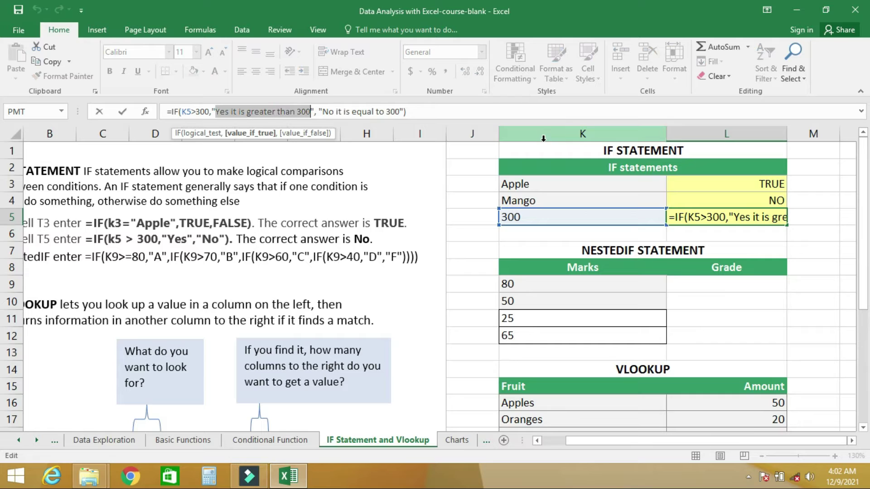
pyautogui.click(822, 217)
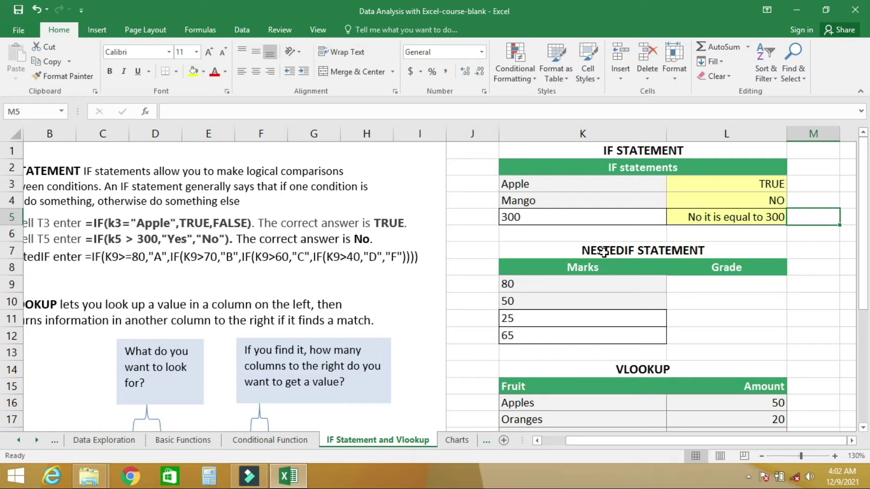
# - Apply all borders to the Marks cells K9:K10 and to the whole Marks and Grade range K9:L12
pyautogui.moveTo(590, 286); pyautogui.dragTo(590, 306)
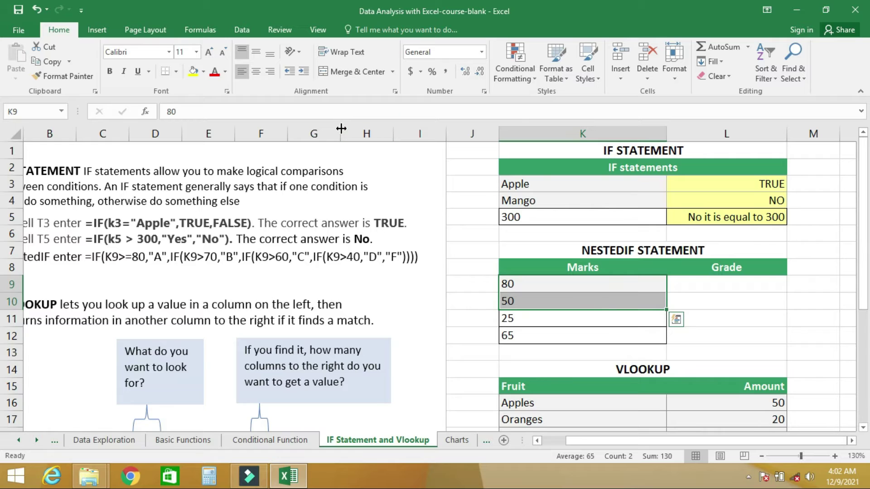
pyautogui.click(176, 72)
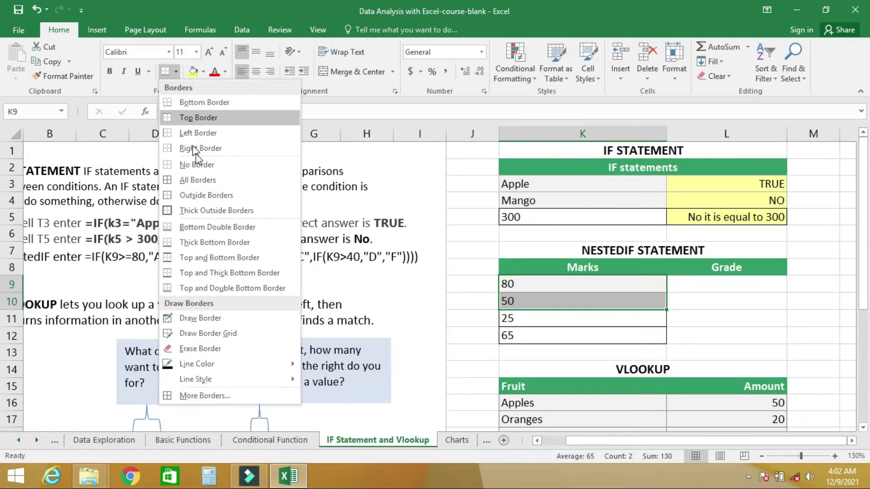
pyautogui.click(206, 181)
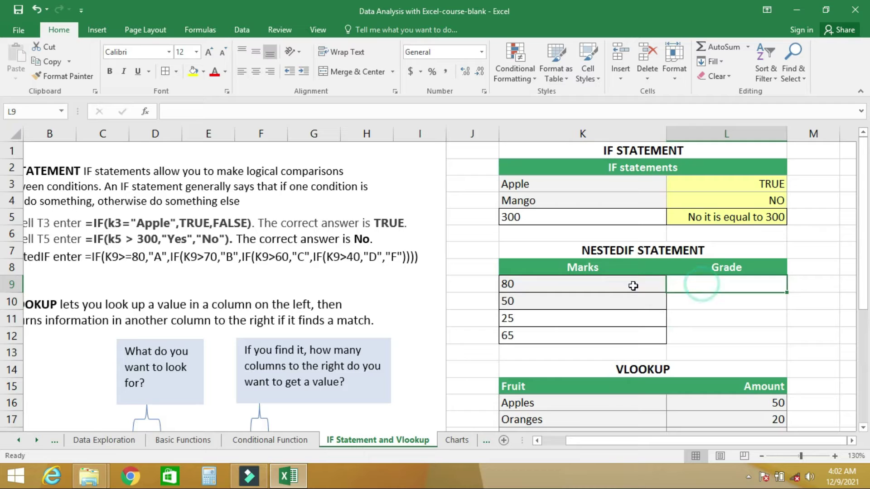
pyautogui.moveTo(610, 286); pyautogui.dragTo(721, 335)
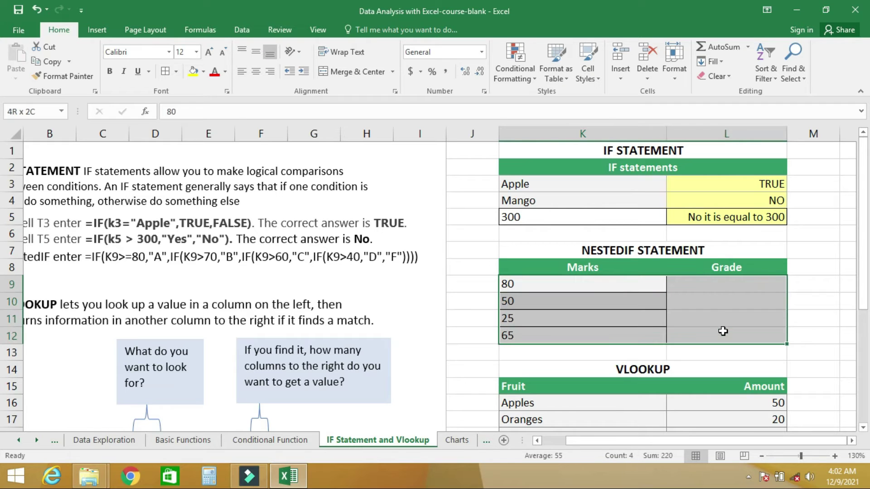
pyautogui.click(163, 71)
# - Start an IF formula with empty parentheses in cell L9, the first Grade cell
pyautogui.click(698, 287)
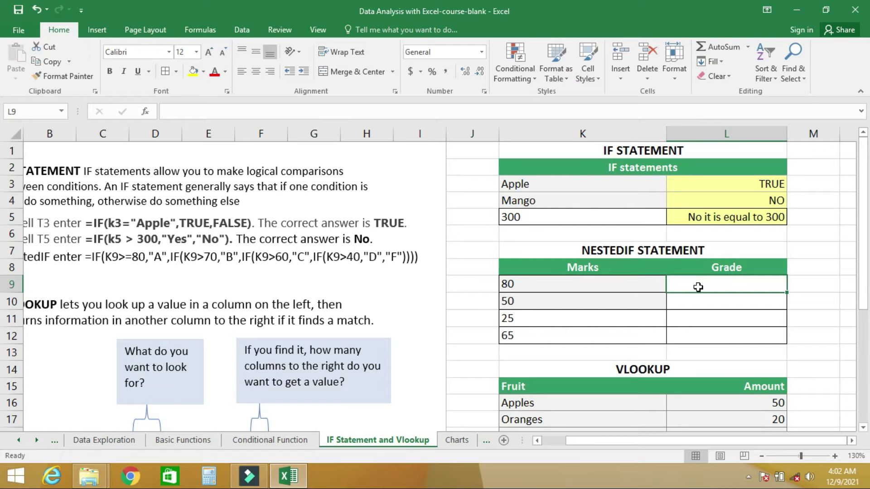
pyautogui.write('=')
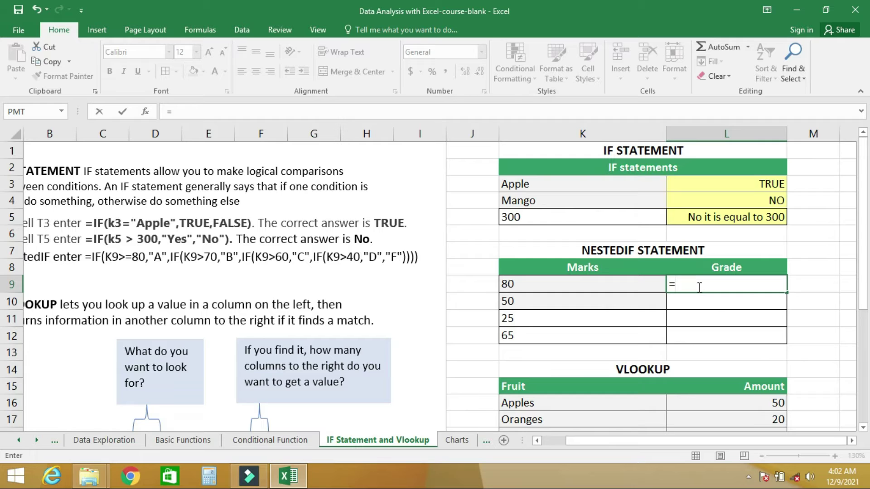
pyautogui.write('i')
pyautogui.press('BackSpace')
pyautogui.write('I')
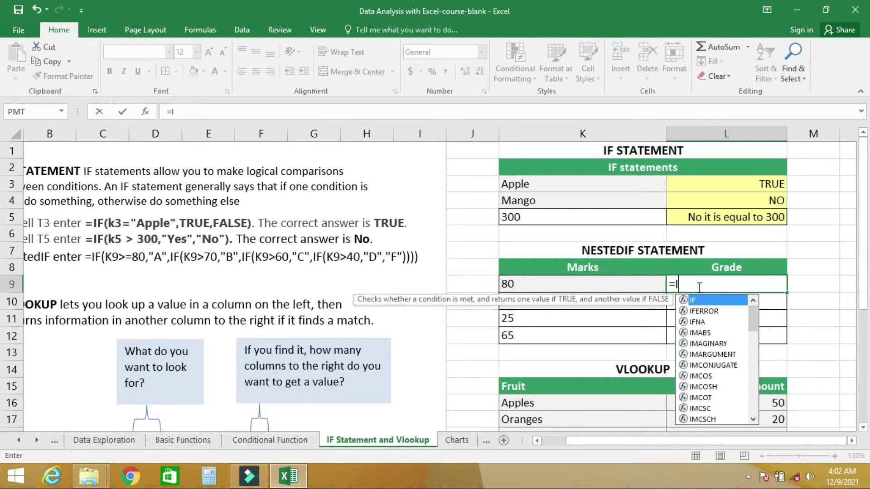
pyautogui.write('F()')
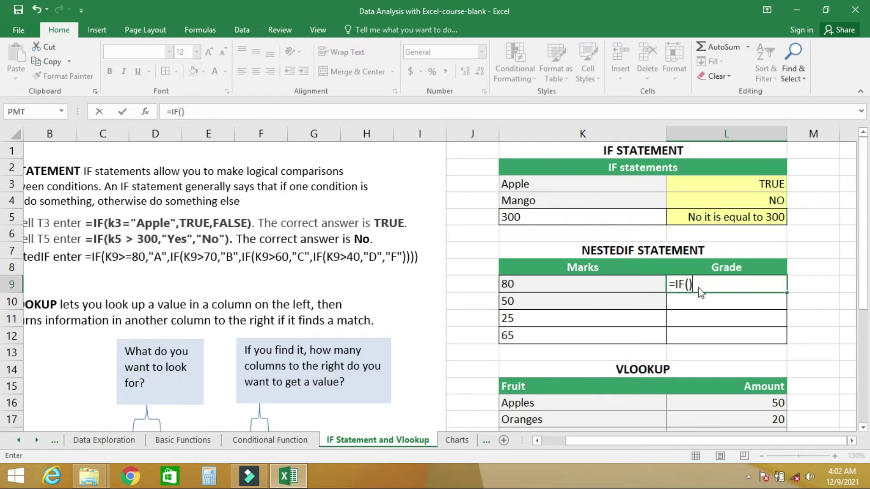
pyautogui.press('Return')
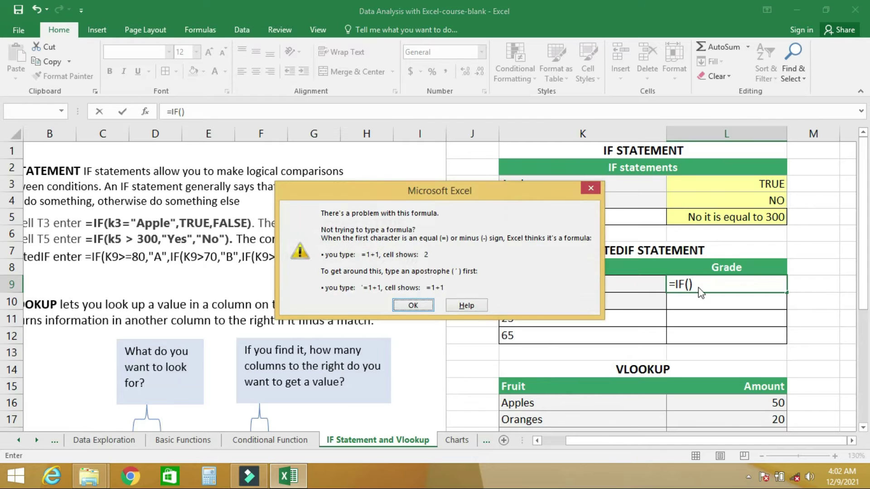
pyautogui.click(593, 189)
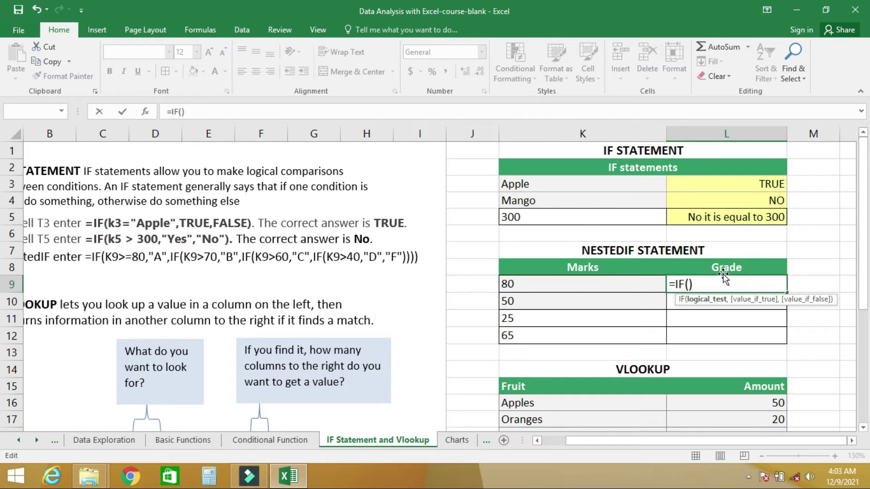
# - Give the L9 formula the test K9>=80 and the true result "A"
pyautogui.click(616, 284)
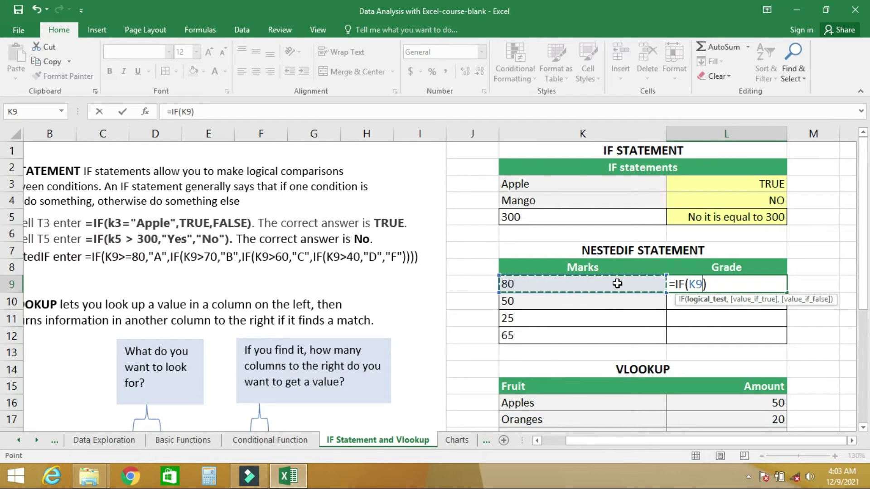
pyautogui.write('>')
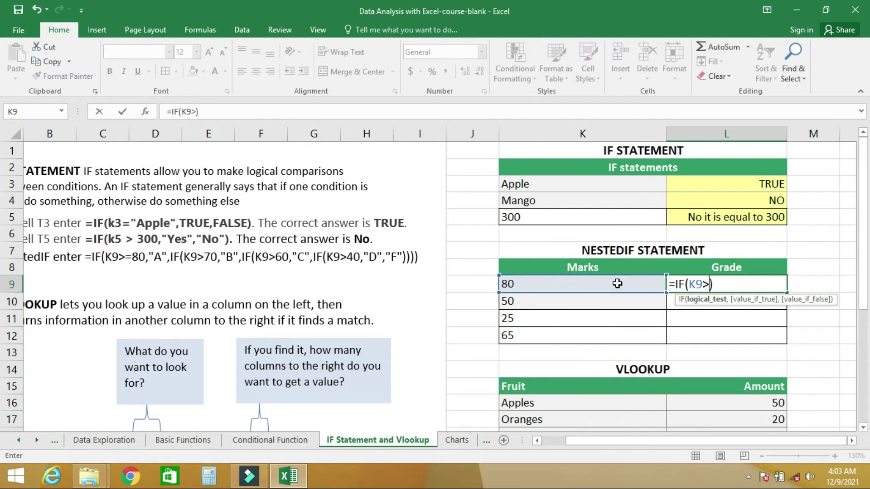
pyautogui.write('=80,')
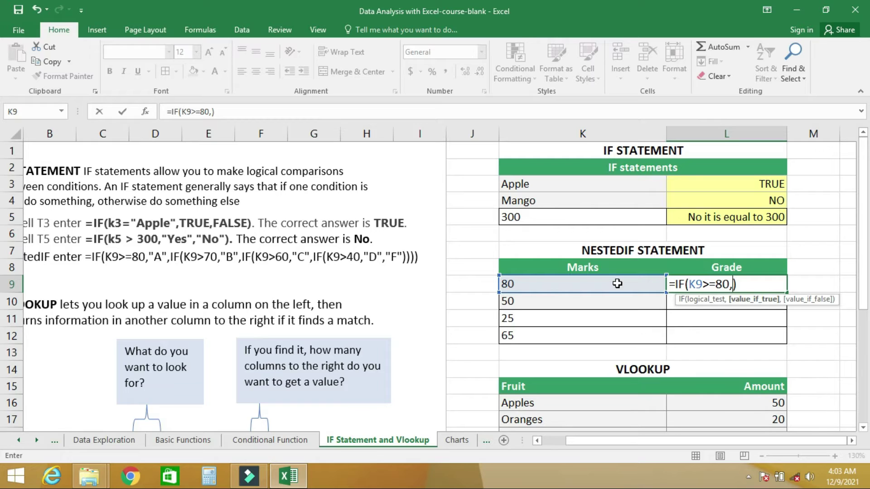
pyautogui.write('"A",')
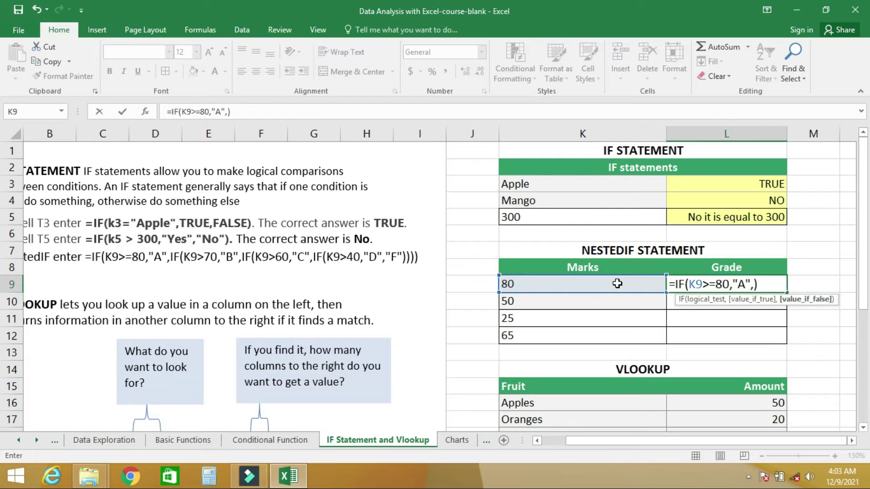
# - Nest a second IF as the false result of the L9 formula, beginning its test with K9
pyautogui.write('IF')
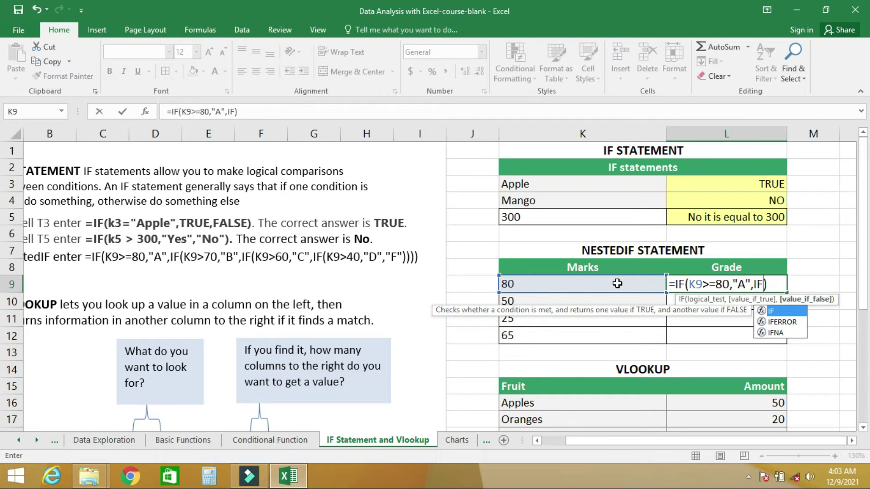
pyautogui.write('(')
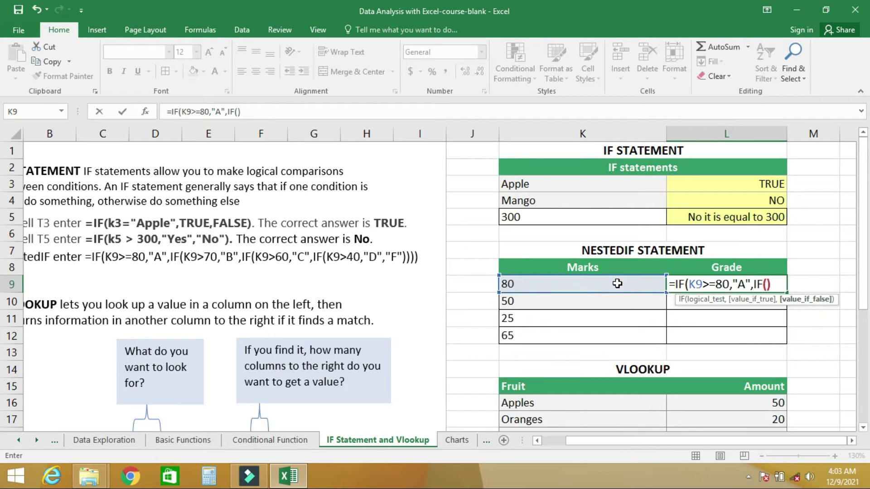
pyautogui.write(')')
pyautogui.click(768, 284)
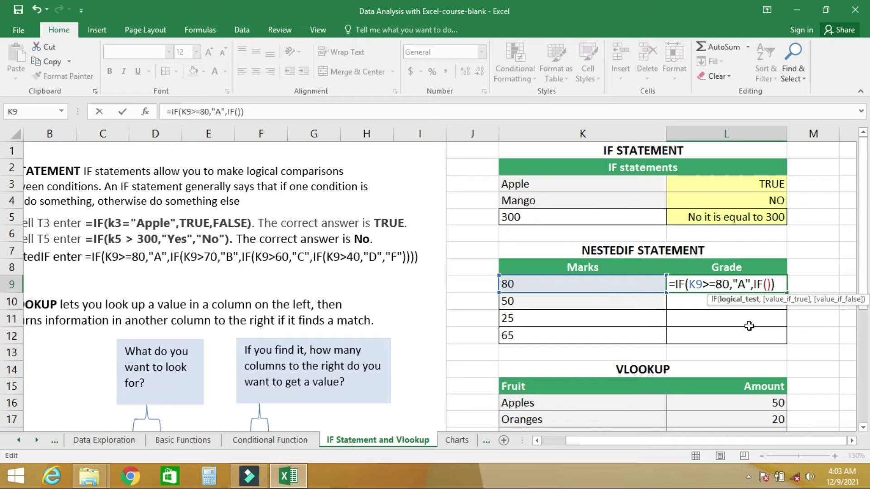
pyautogui.write('K')
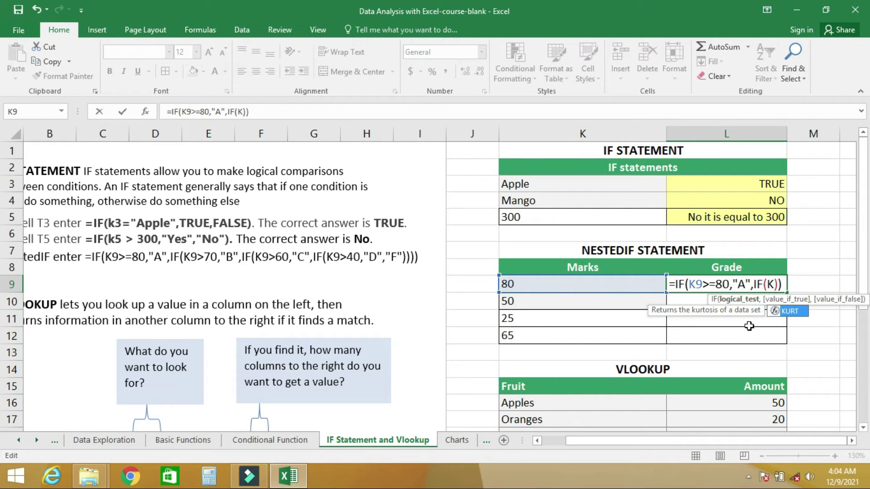
pyautogui.press('Escape')
pyautogui.write('(')
pyautogui.press('BackSpace')
pyautogui.write('9')
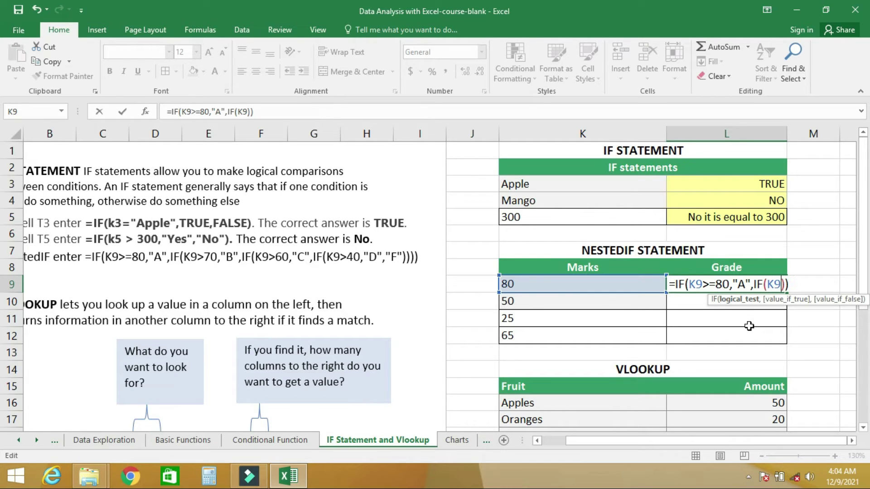
# - Complete the second IF's test as K9>70 and set its true result to "B"
pyautogui.write('>')
pyautogui.write('7')
pyautogui.write('0')
pyautogui.write(',"')
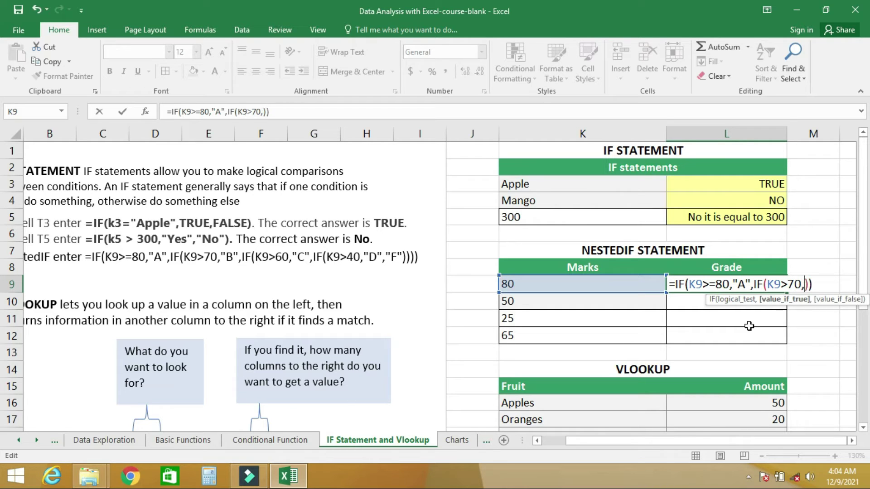
pyautogui.write('B"')
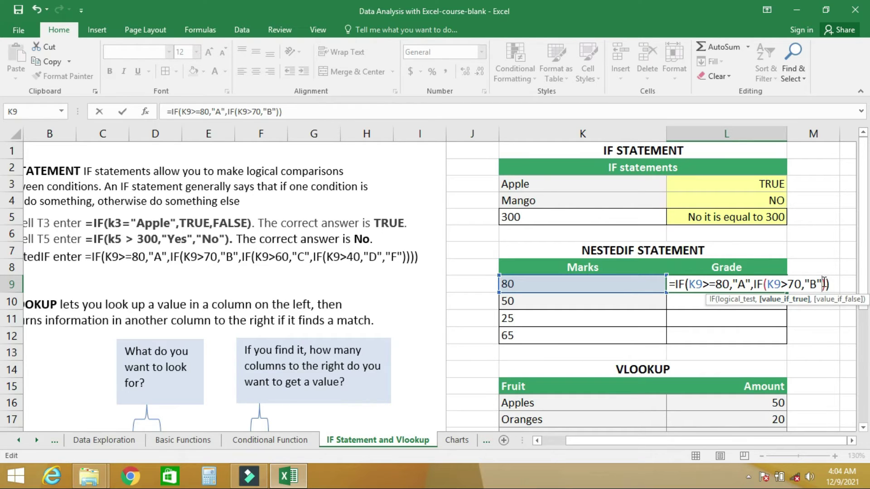
pyautogui.write(',')
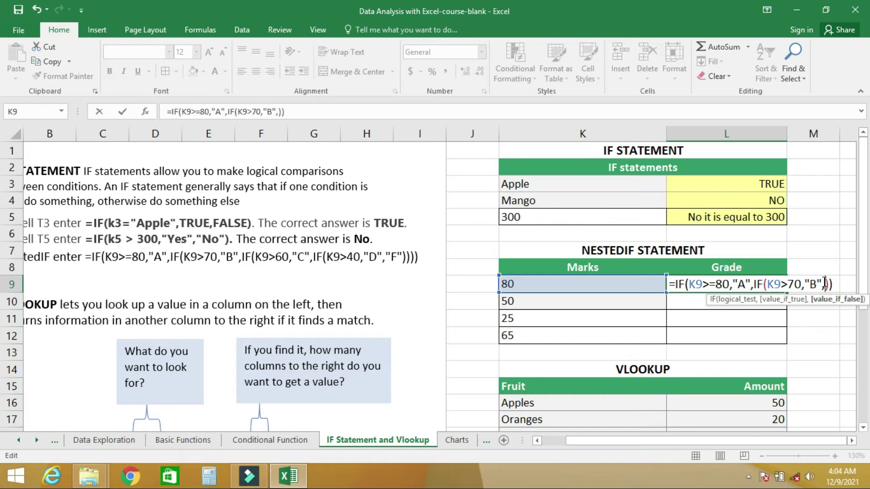
# - Nest a third IF as the false result of the K9>70 test, beginning its own test with K9
pyautogui.write('IF')
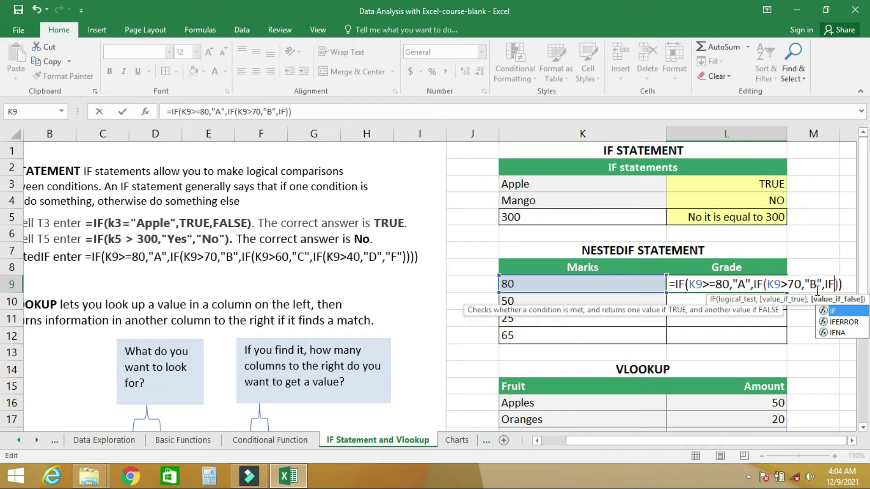
pyautogui.write('(')
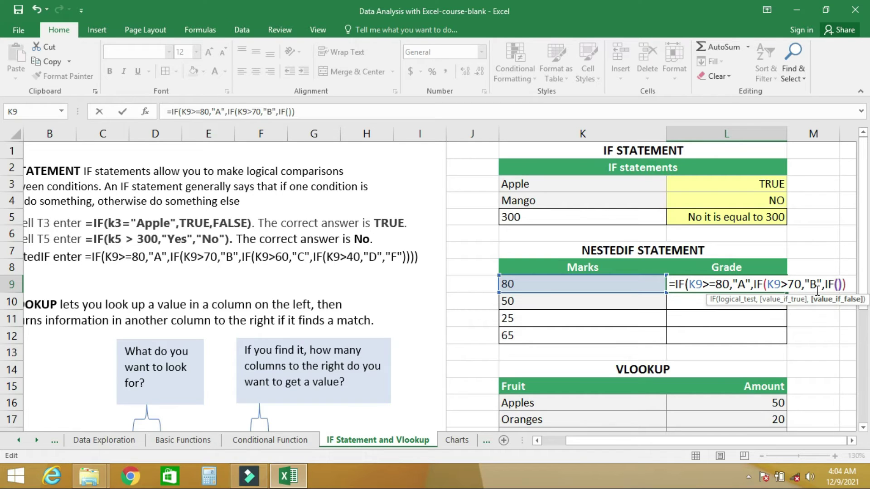
pyautogui.write(')')
pyautogui.press('Left')
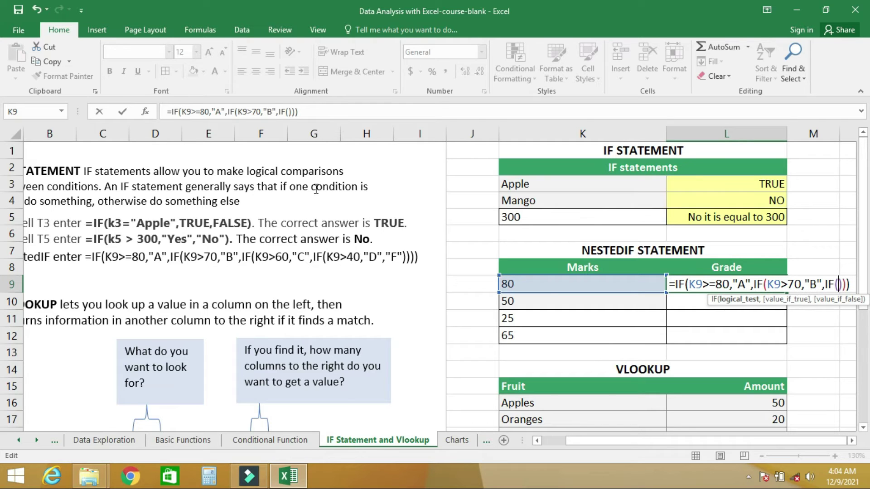
pyautogui.click(592, 284)
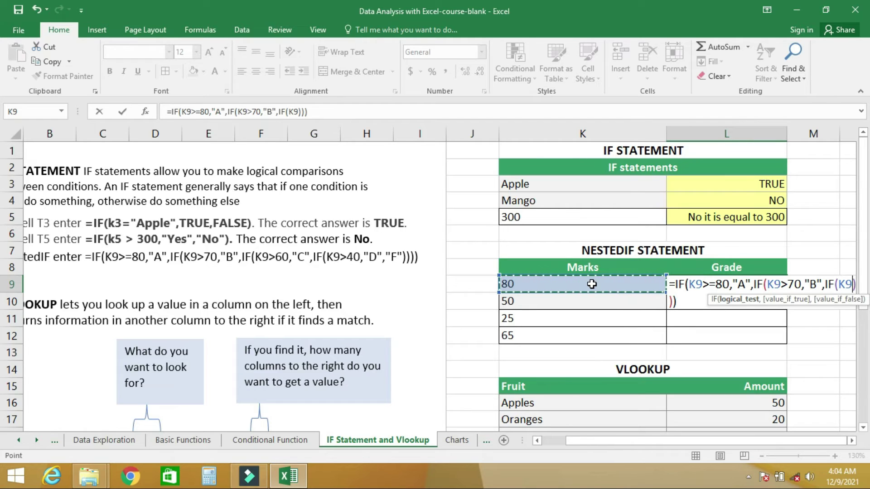
# - Complete the third IF's test as K9>60 and set its true result to "C"
pyautogui.write('>')
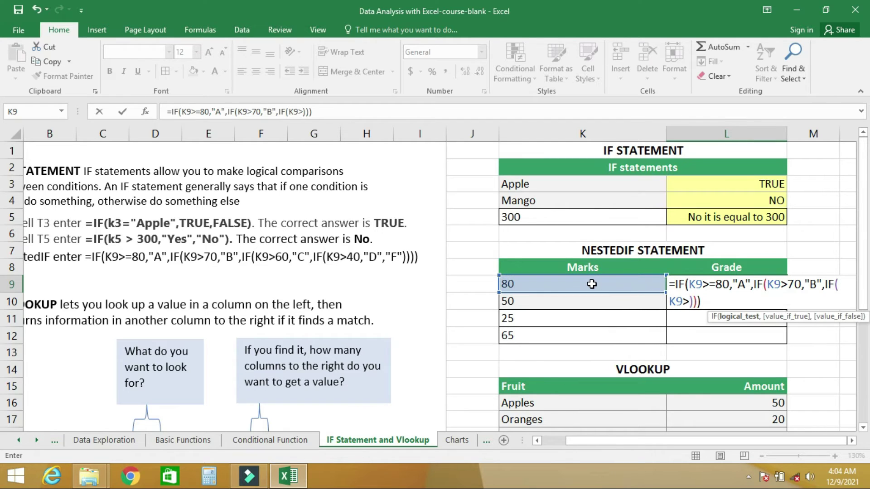
pyautogui.write('60')
pyautogui.write(',(')
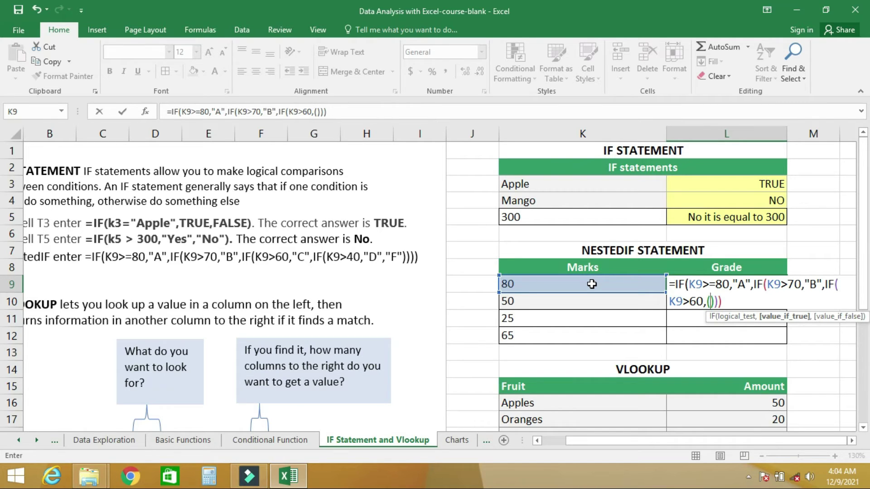
pyautogui.press('BackSpace')
pyautogui.write('"c')
pyautogui.press('BackSpace')
pyautogui.write('C",')
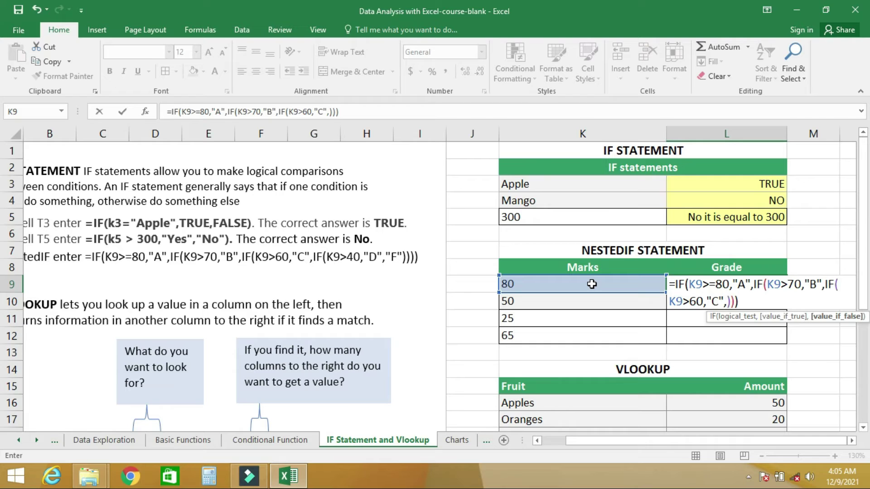
# - Nest a fourth IF with empty parentheses as the false result of the K9>60 test
pyautogui.write('IF')
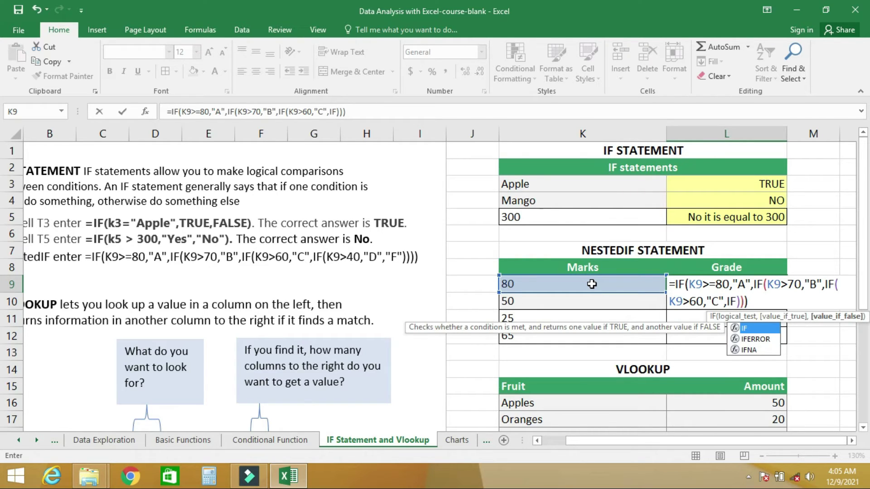
pyautogui.write('(')
pyautogui.press('Left')
pyautogui.write(')')
pyautogui.press('Right')
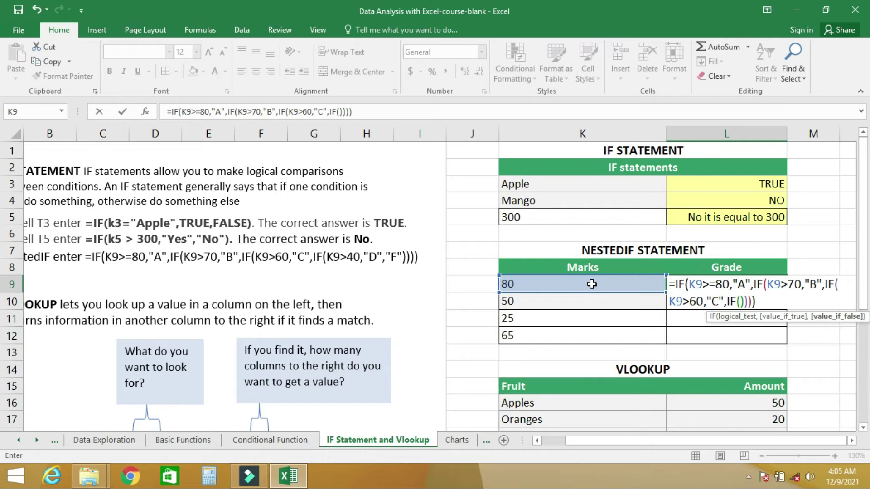
pyautogui.press('Return')
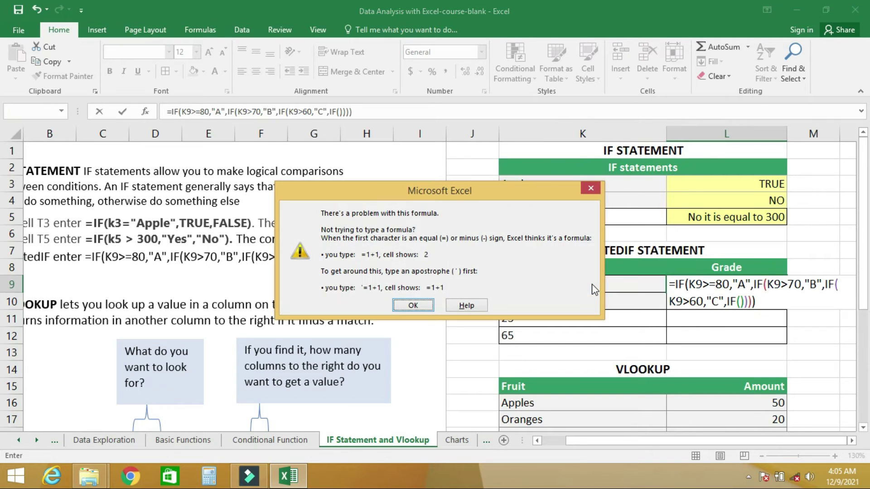
pyautogui.click(589, 186)
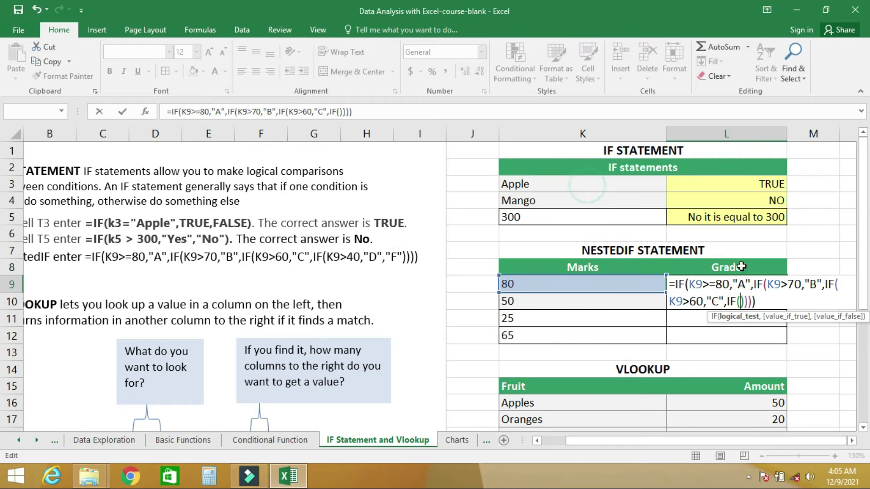
# - Fill the fourth IF with the test K9>40, the true result "D" and the false result "F"
pyautogui.click(556, 287)
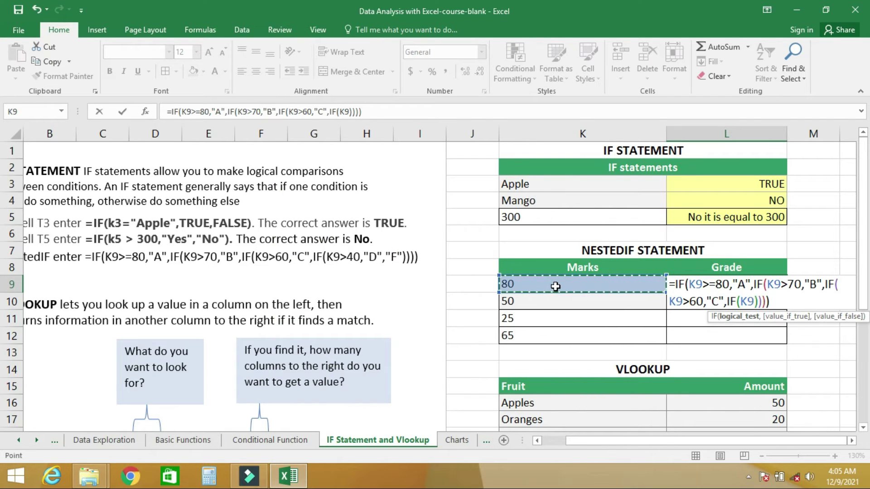
pyautogui.write('>')
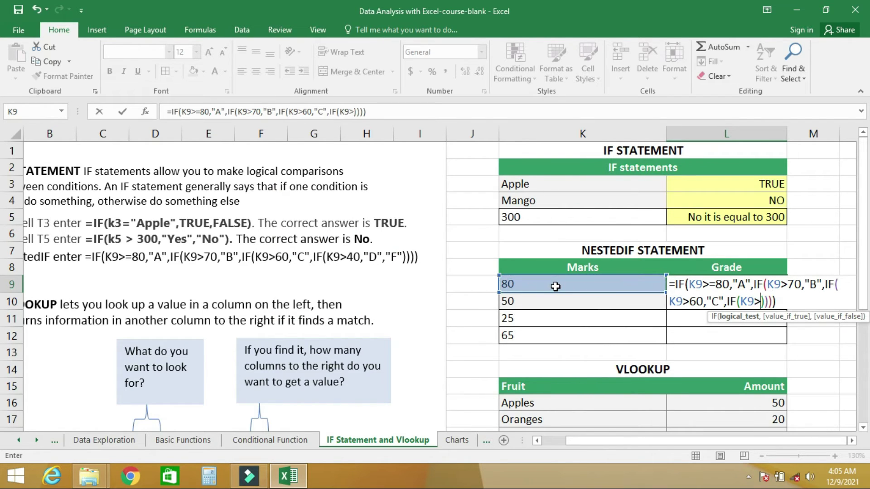
pyautogui.write('40,')
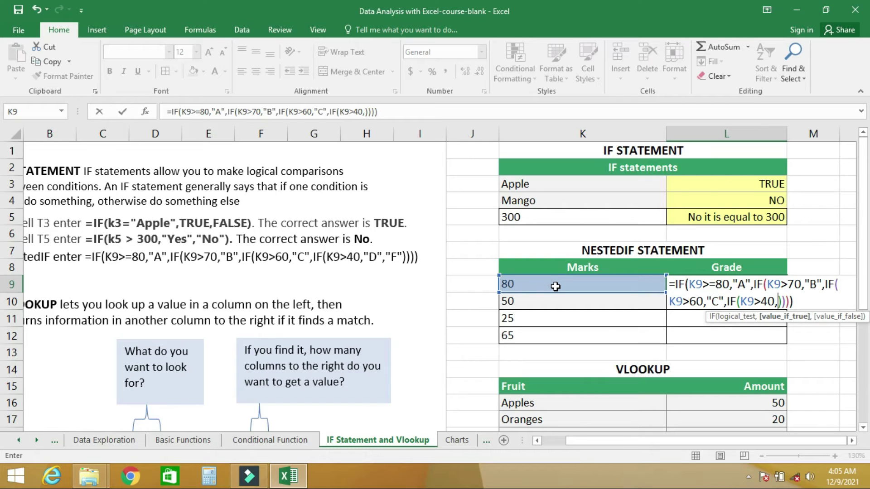
pyautogui.write('"')
pyautogui.write('D"')
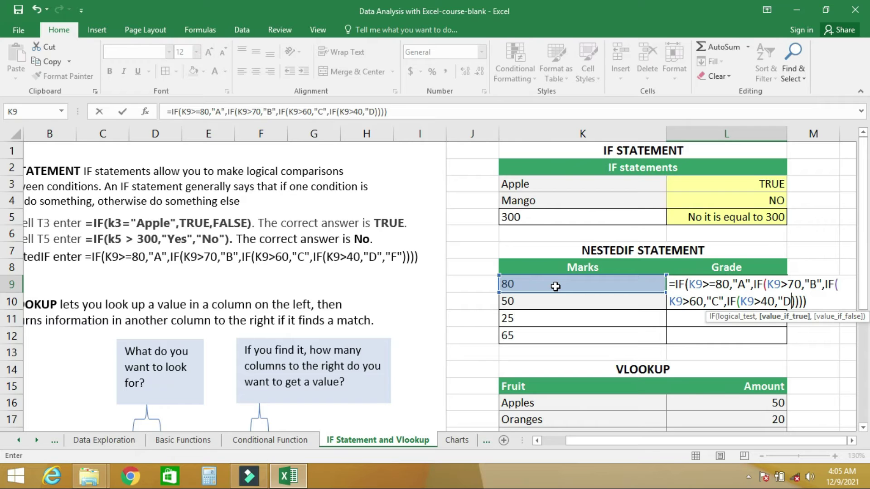
pyautogui.write(',')
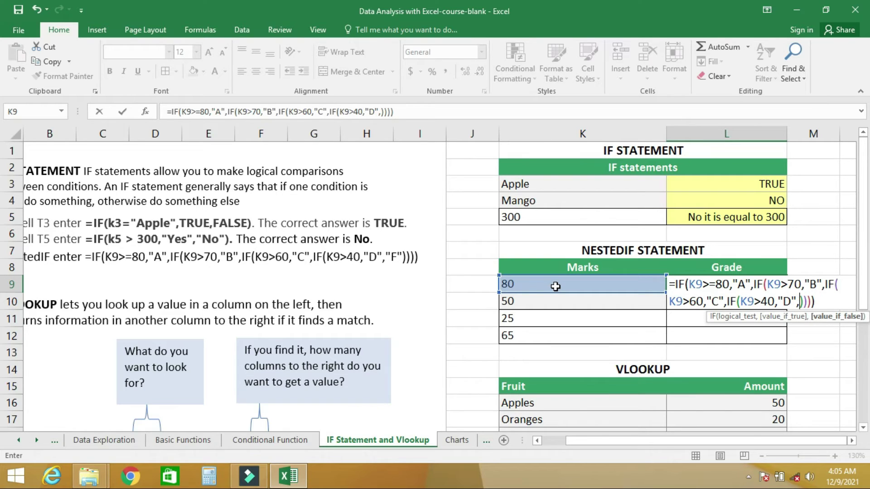
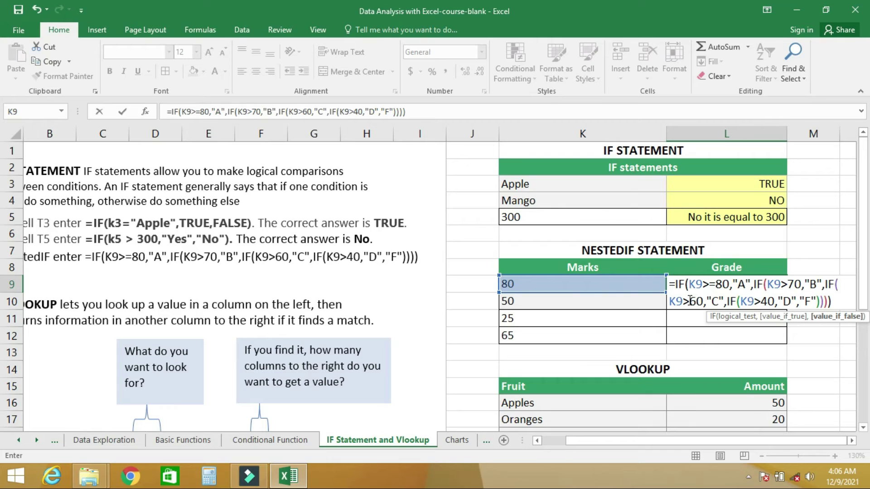
# - Commit the nested IF grade formula in L9 and fill it down through L12
pyautogui.click(690, 301)
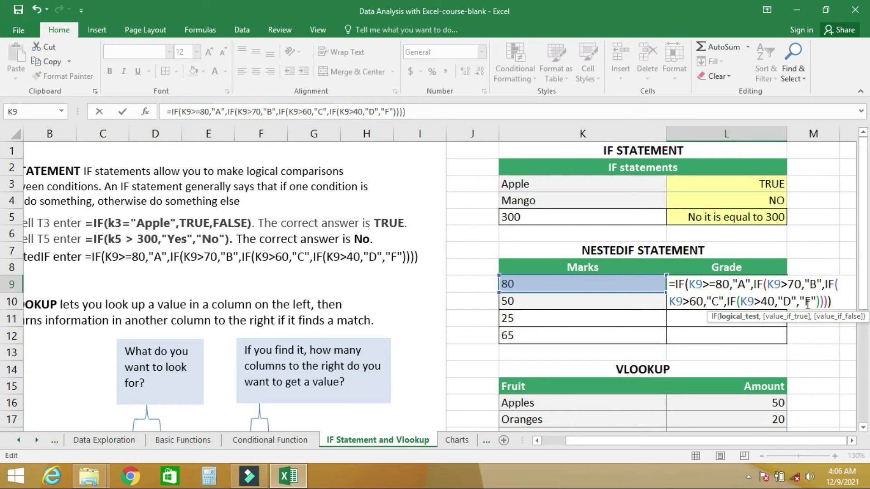
pyautogui.press('Return')
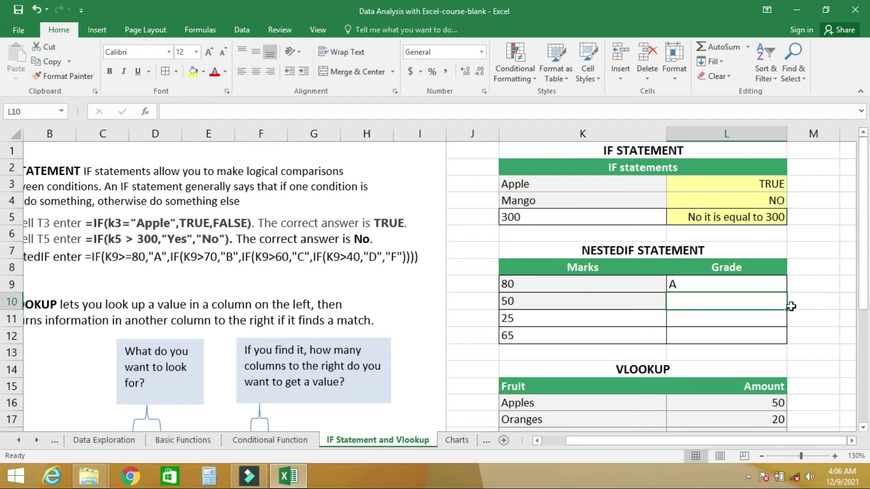
pyautogui.click(584, 285)
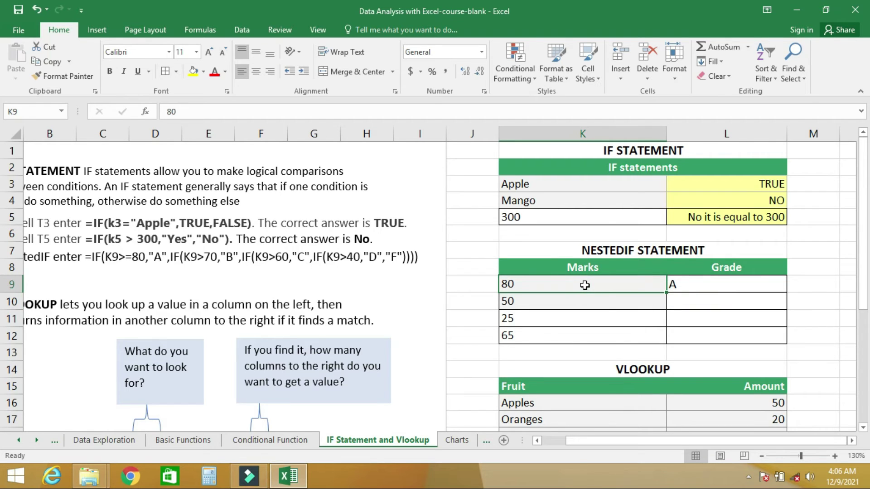
pyautogui.click(691, 285)
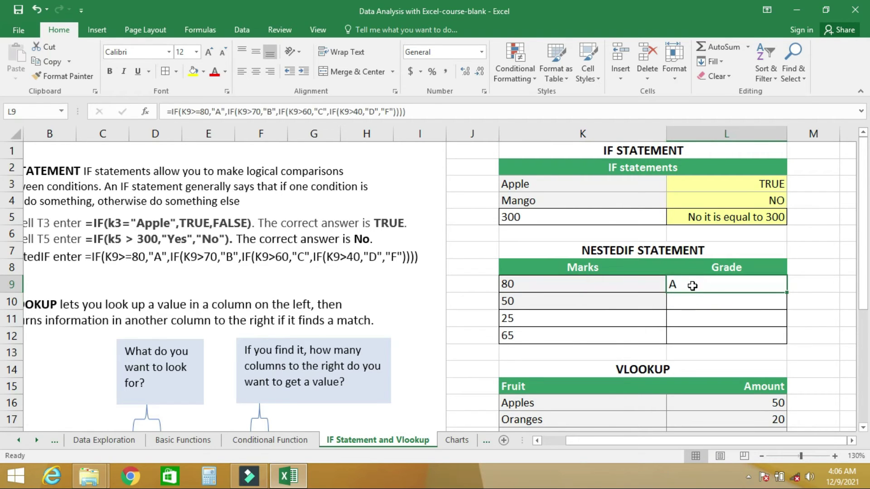
pyautogui.click(720, 300)
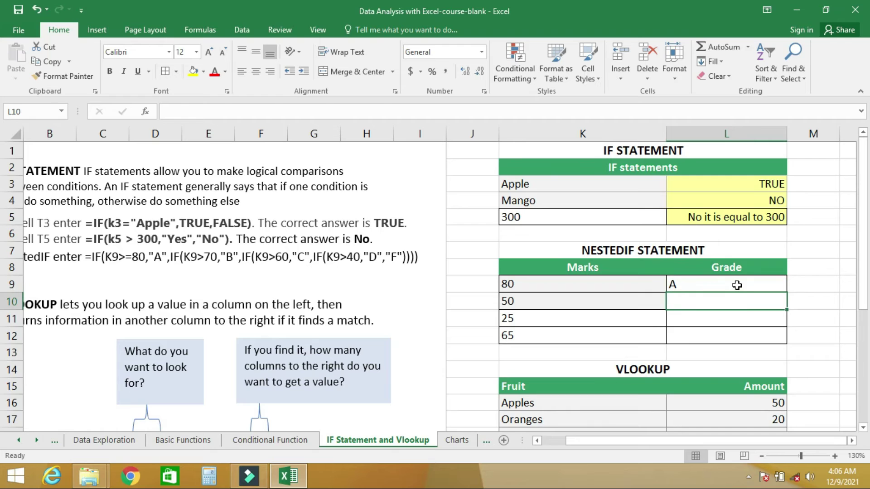
pyautogui.click(737, 285)
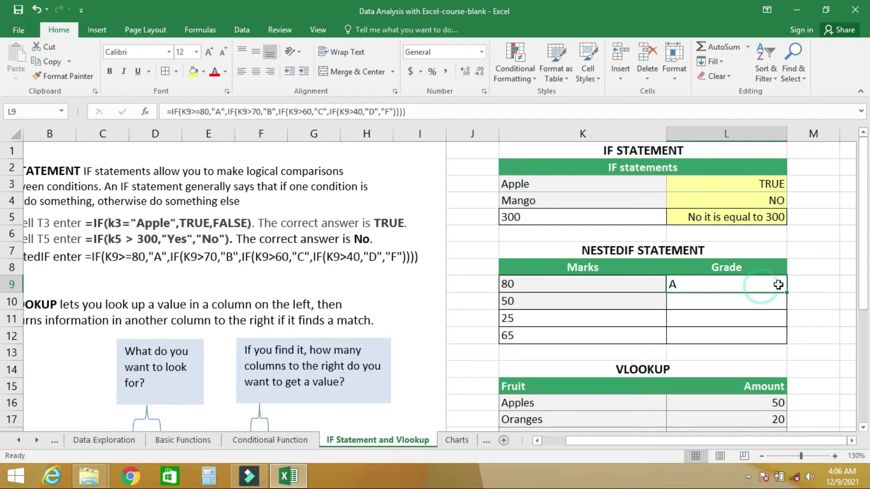
pyautogui.moveTo(789, 293); pyautogui.dragTo(785, 339)
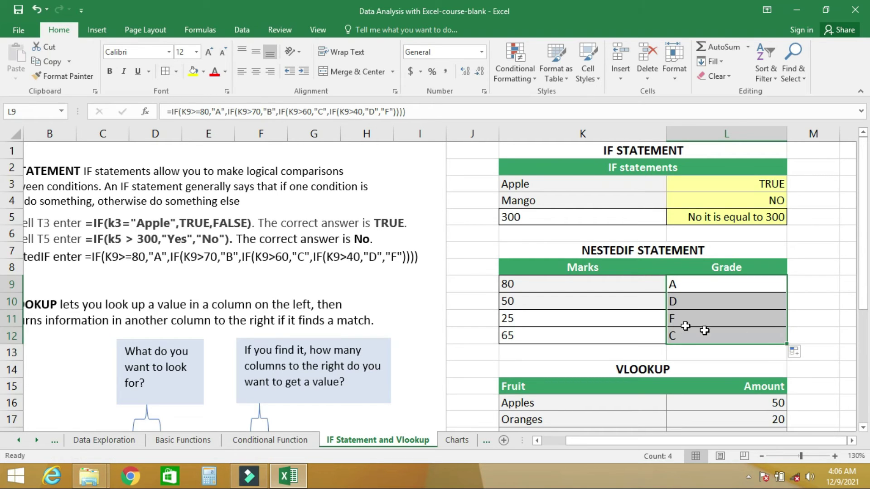
# - Change the mark in K10 to 60
pyautogui.doubleClick(510, 303)
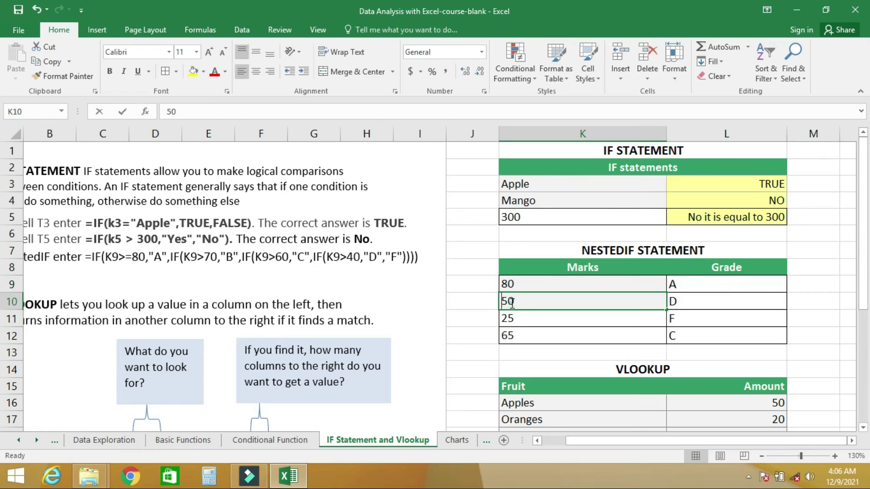
pyautogui.press('BackSpace')
pyautogui.press('BackSpace')
pyautogui.write('60')
pyautogui.press('Return')
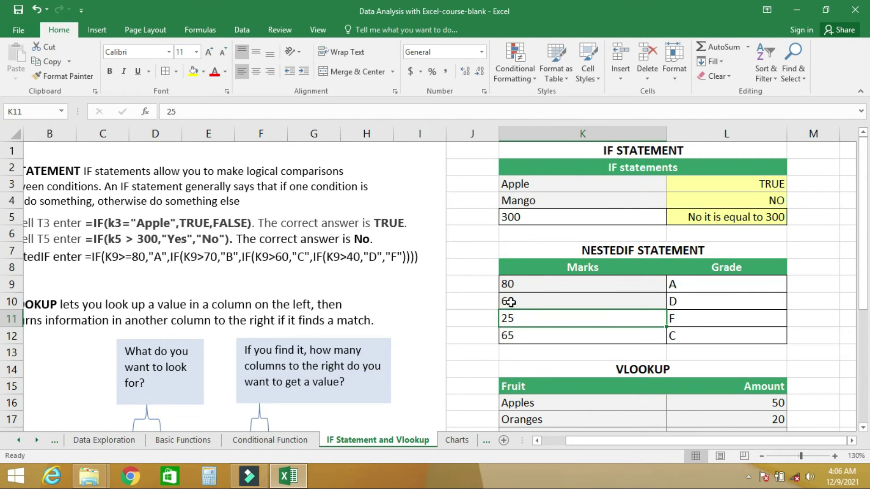
# - Edit the grade formula in L10 so its third and fourth tests read K10>=60 and K10>=40
pyautogui.click(680, 323)
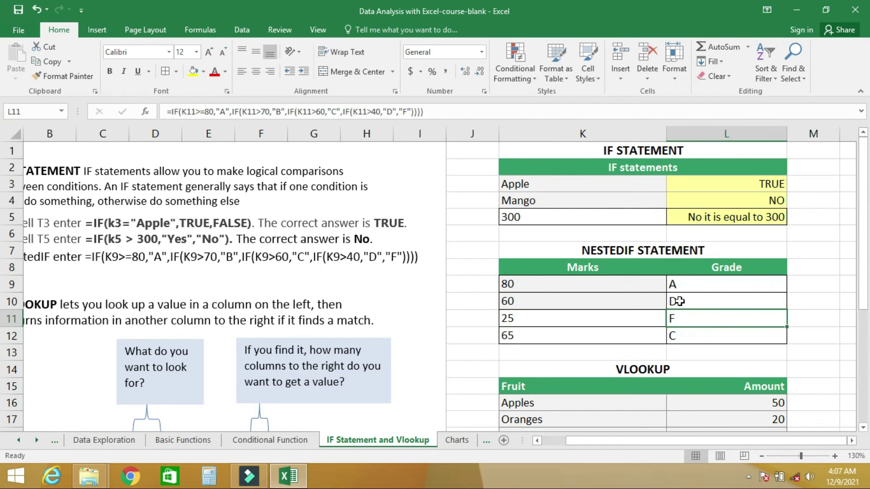
pyautogui.click(678, 301)
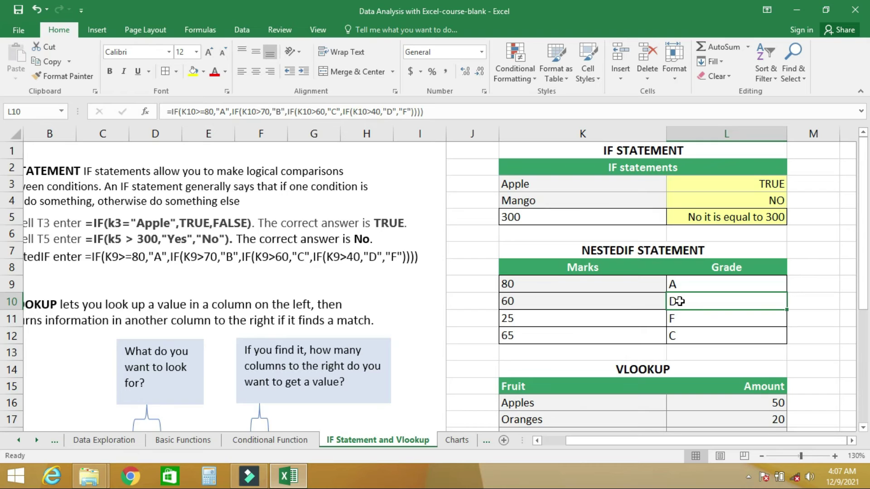
pyautogui.click(317, 112)
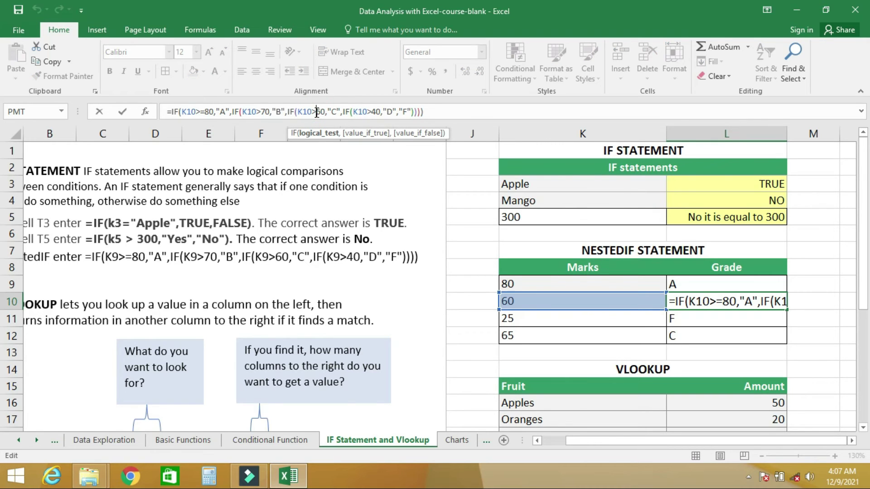
pyautogui.write('=')
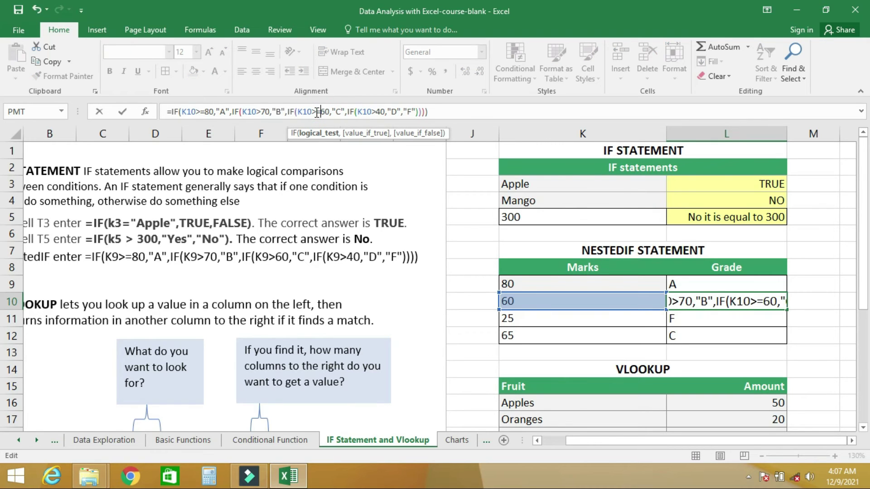
pyautogui.click(377, 112)
pyautogui.write('=')
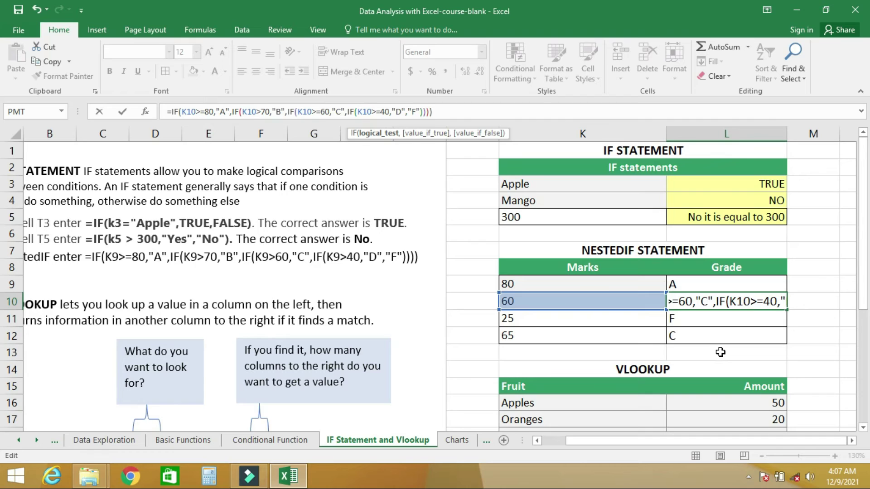
pyautogui.press('Return')
# - Copy the revised grade formula from L10 down to L12 and up to L9
pyautogui.click(681, 301)
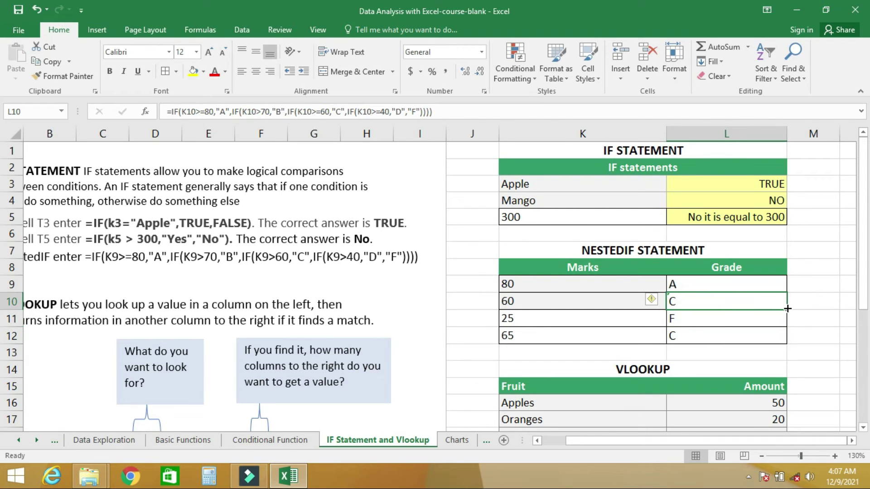
pyautogui.moveTo(787, 310); pyautogui.dragTo(788, 343)
pyautogui.click(776, 298)
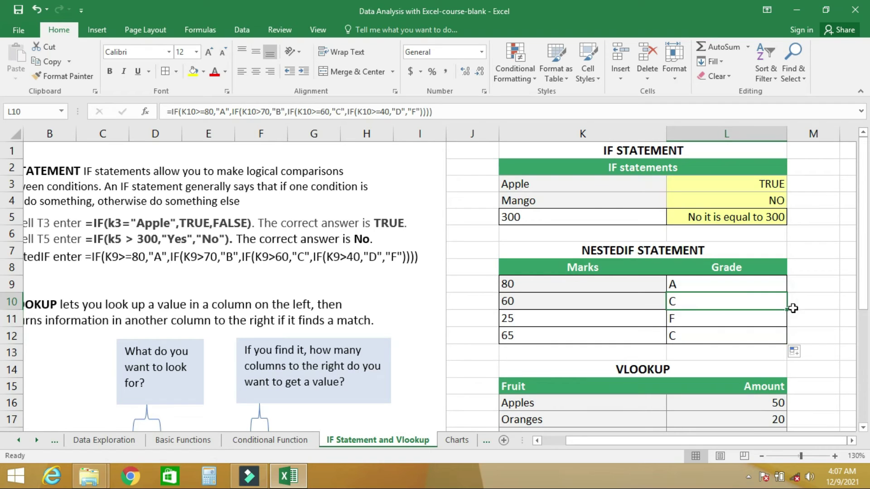
pyautogui.moveTo(787, 309); pyautogui.dragTo(780, 278)
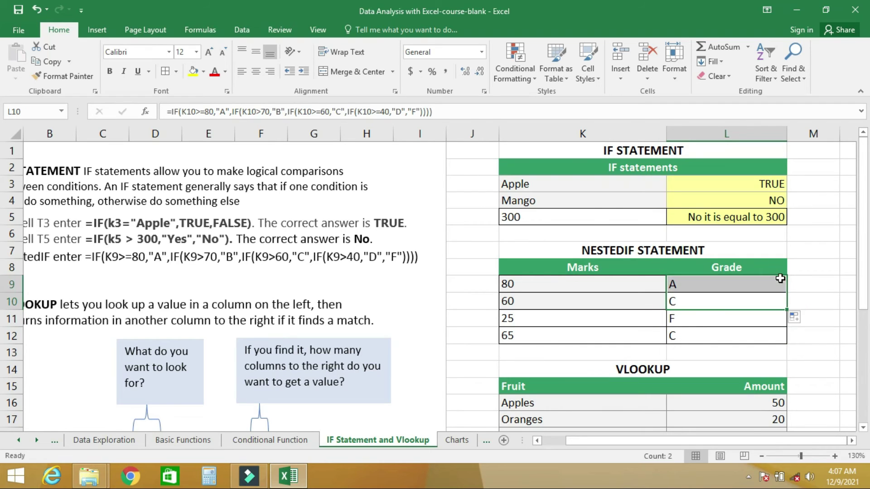
# - Change the mark in K12 to 50 and select the grades in L9:L12 for review
pyautogui.doubleClick(560, 338)
pyautogui.press('BackSpace')
pyautogui.press('BackSpace')
pyautogui.write('50')
pyautogui.press('Return')
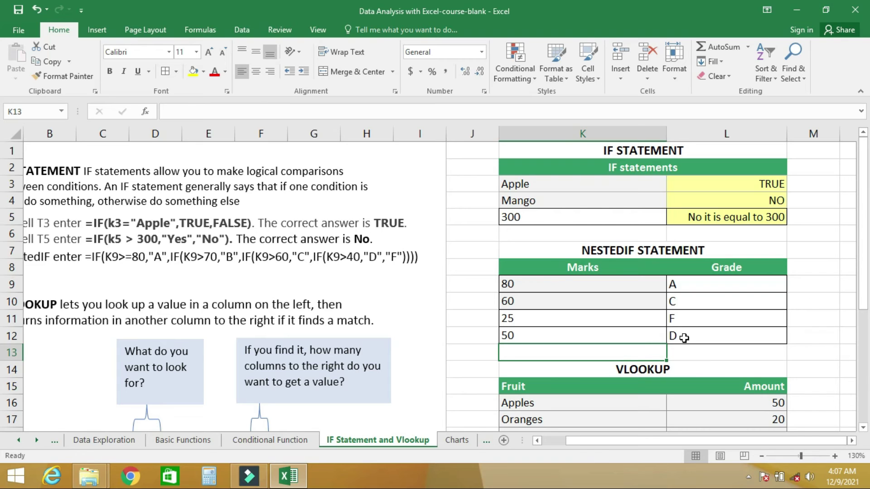
pyautogui.moveTo(678, 286); pyautogui.dragTo(687, 334)
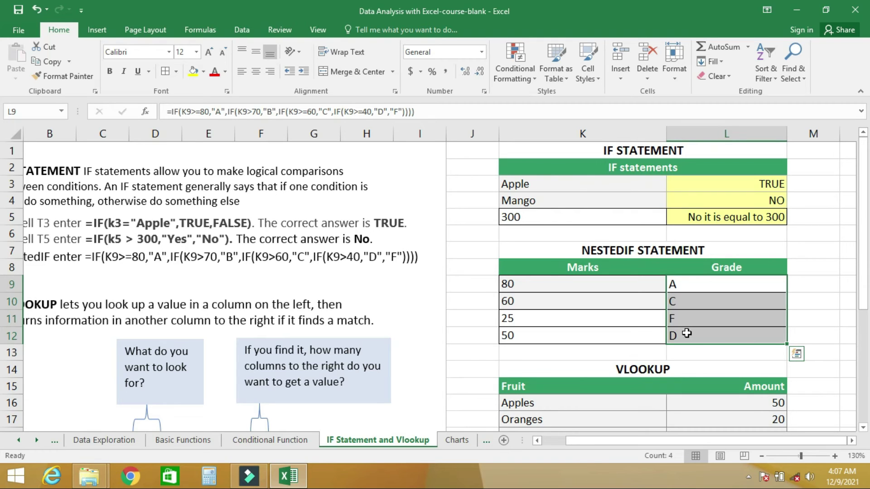
# - Start a VLOOKUP formula in L21 of the VLOOKUP section, with K21 as the lookup value
pyautogui.moveTo(865, 247); pyautogui.dragTo(864, 349)
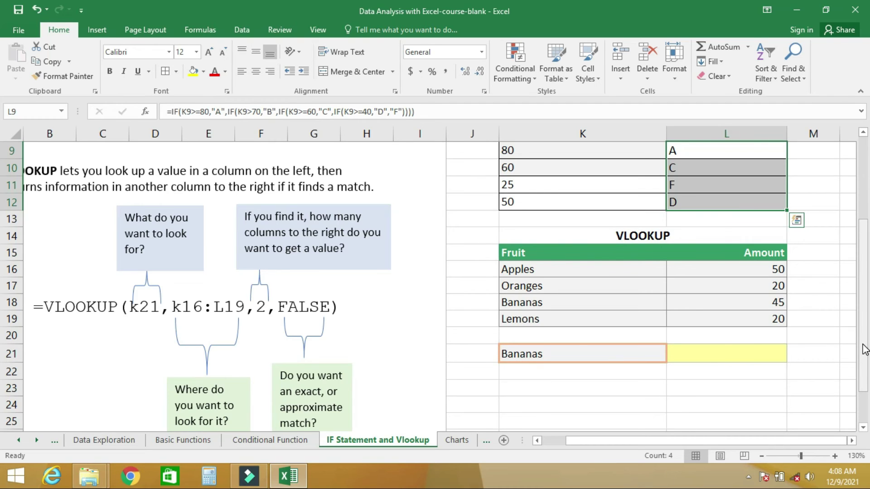
pyautogui.moveTo(581, 445); pyautogui.dragTo(547, 437)
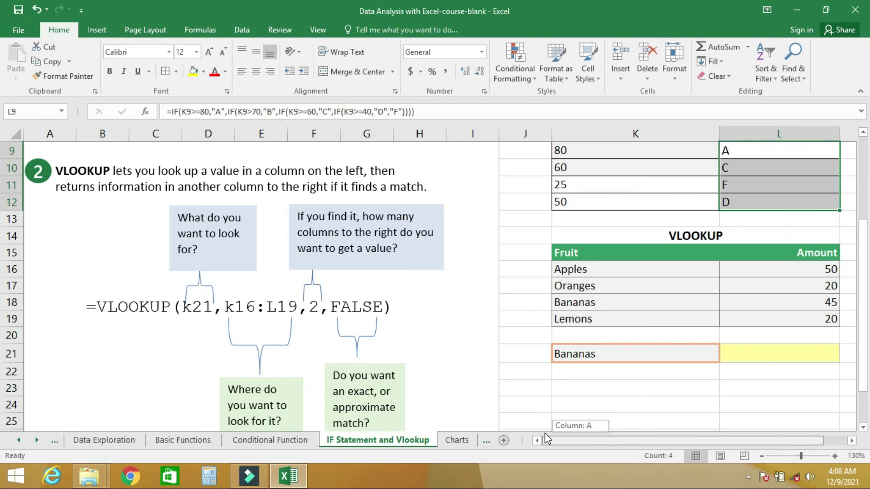
pyautogui.moveTo(544, 433); pyautogui.dragTo(545, 434)
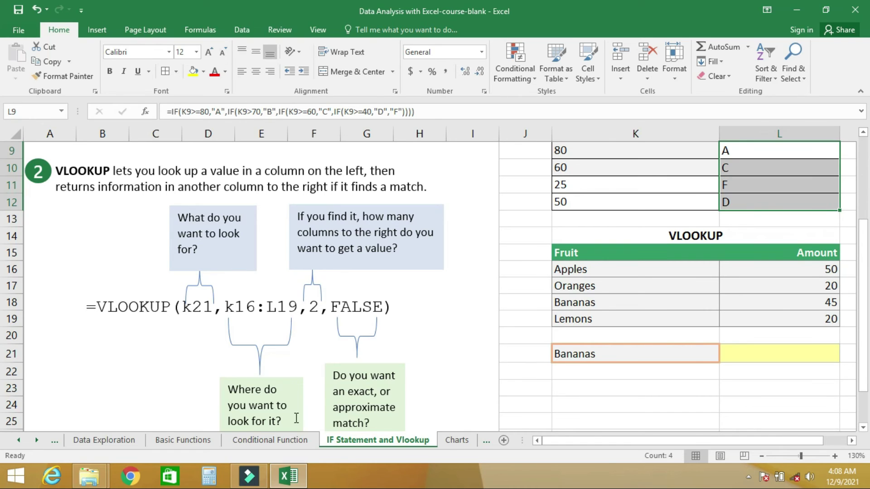
pyautogui.moveTo(864, 307); pyautogui.dragTo(865, 310)
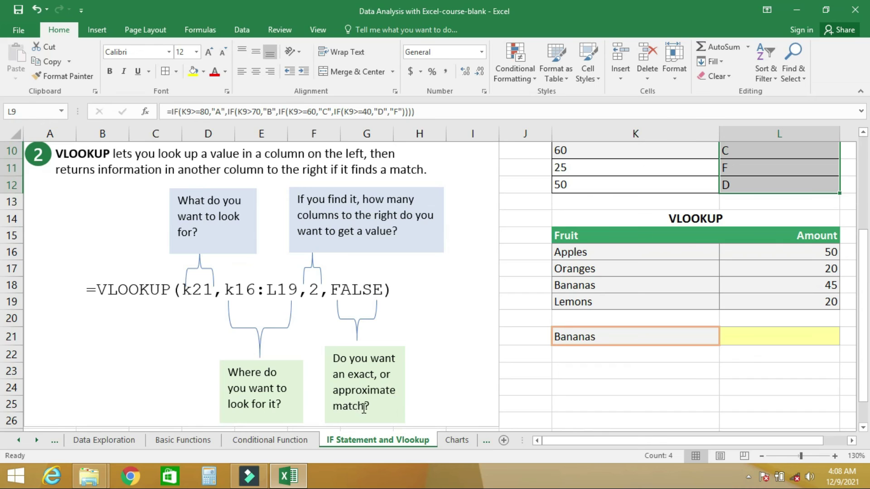
pyautogui.click(753, 340)
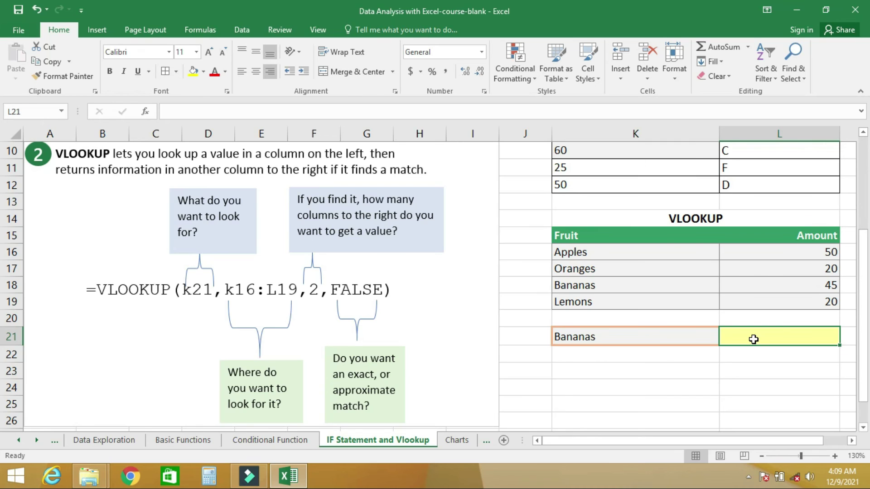
pyautogui.write('=')
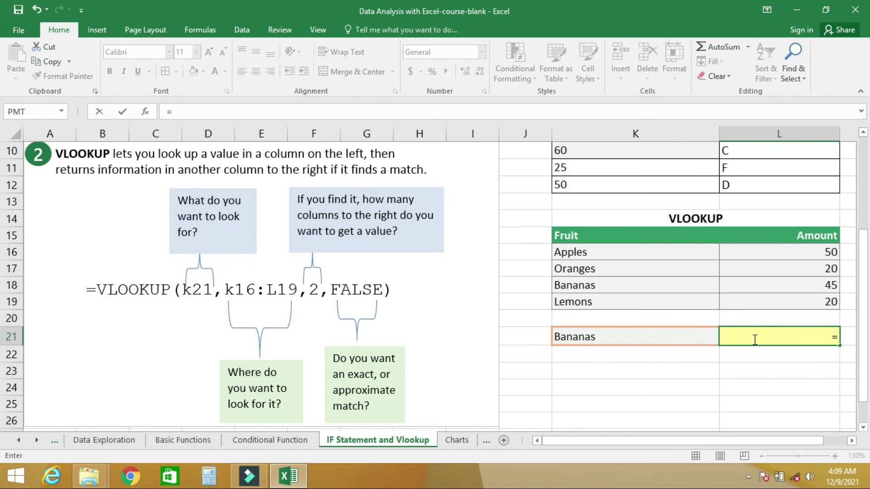
pyautogui.write('VLOOKUP(')
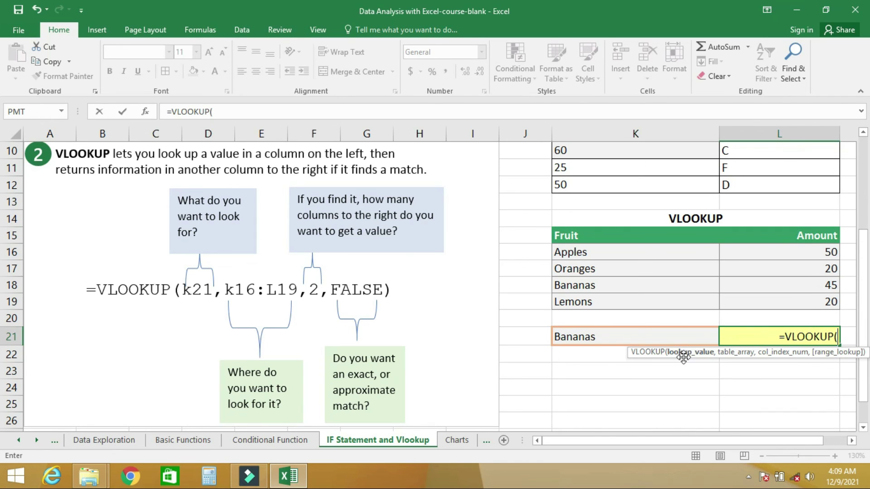
pyautogui.click(603, 337)
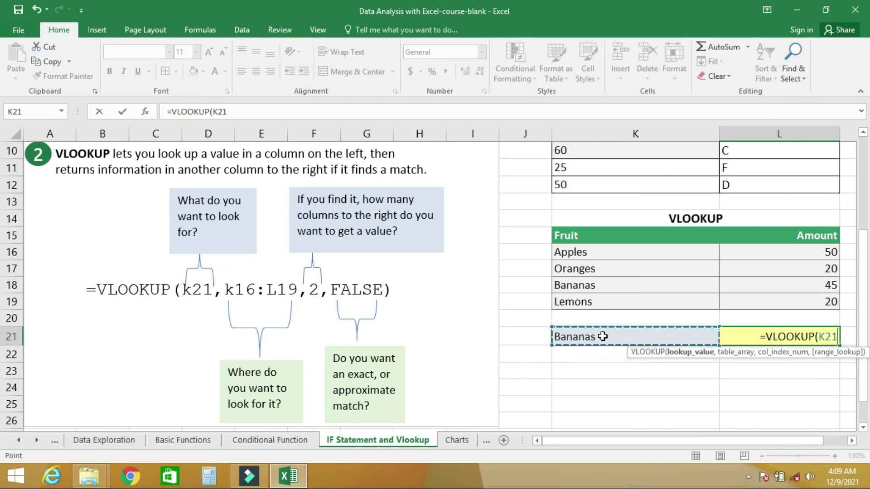
pyautogui.write(',')
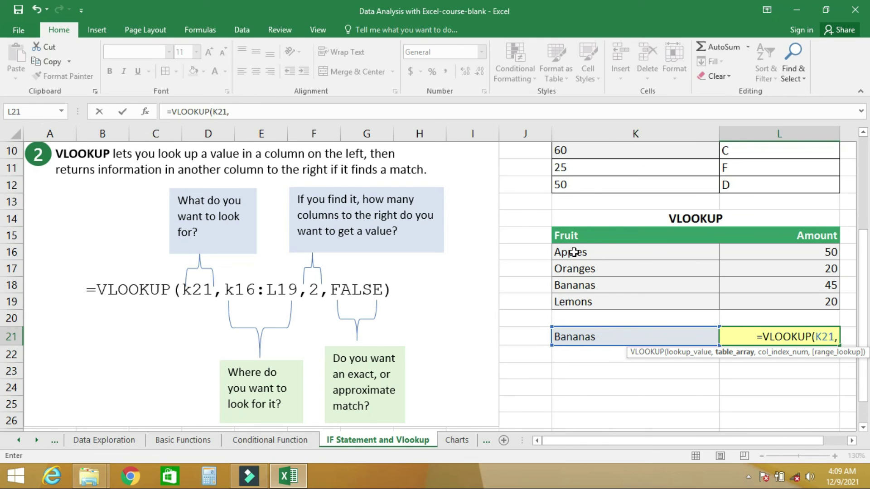
# - Complete the VLOOKUP with table array K16:L19, column index 2 and FALSE for an exact match
pyautogui.moveTo(573, 252); pyautogui.dragTo(788, 297)
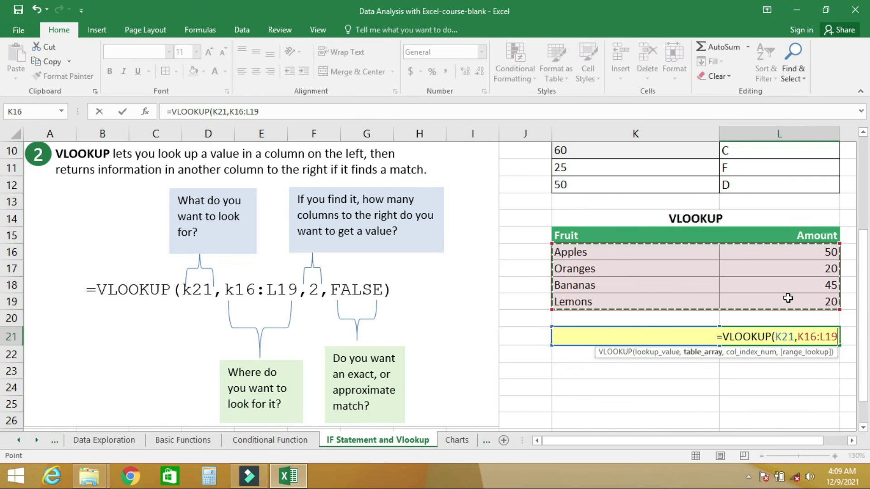
pyautogui.write(',')
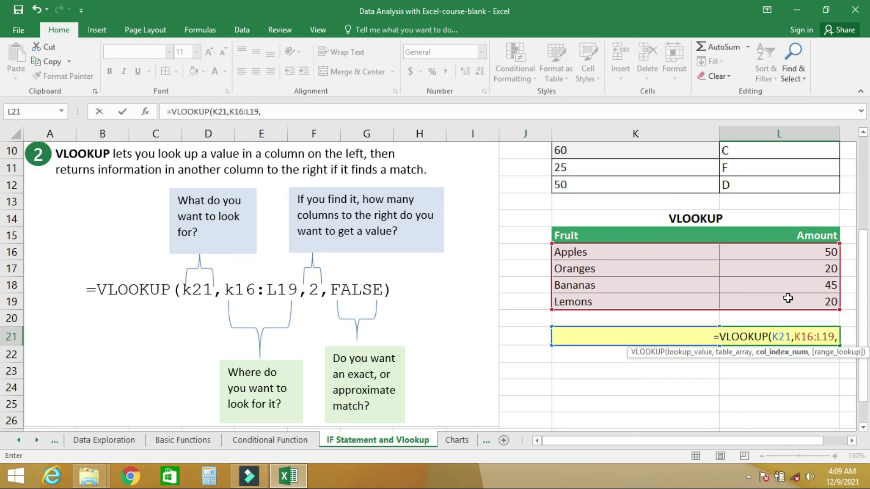
pyautogui.write('2')
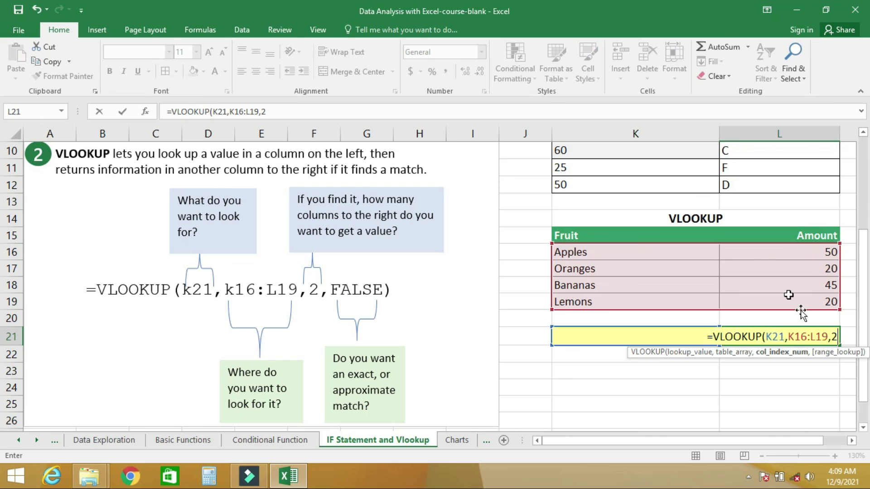
pyautogui.write(',')
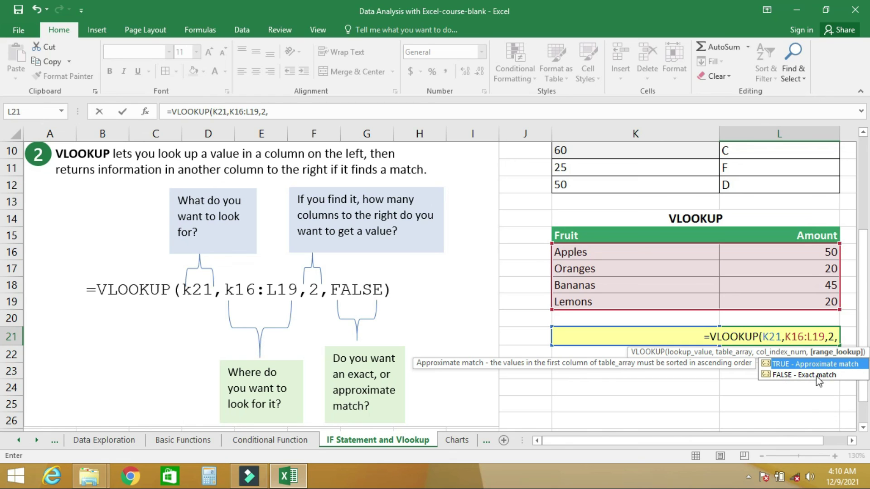
pyautogui.write('FALSE')
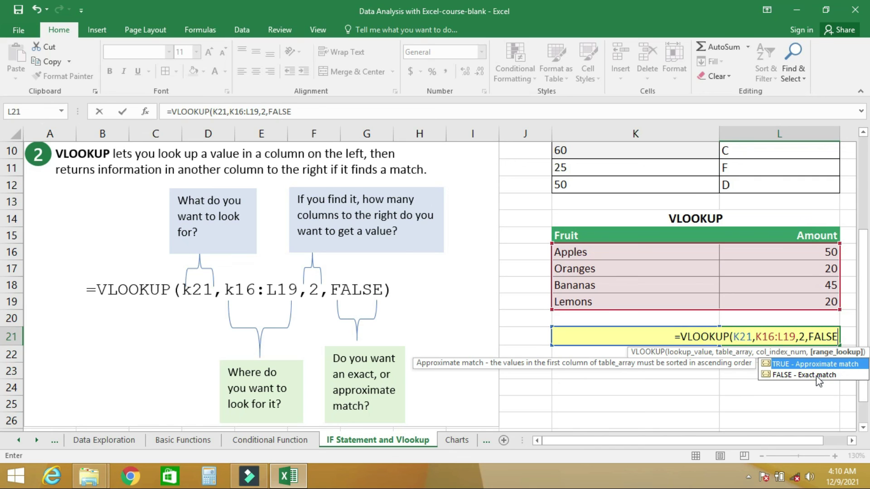
pyautogui.write(')')
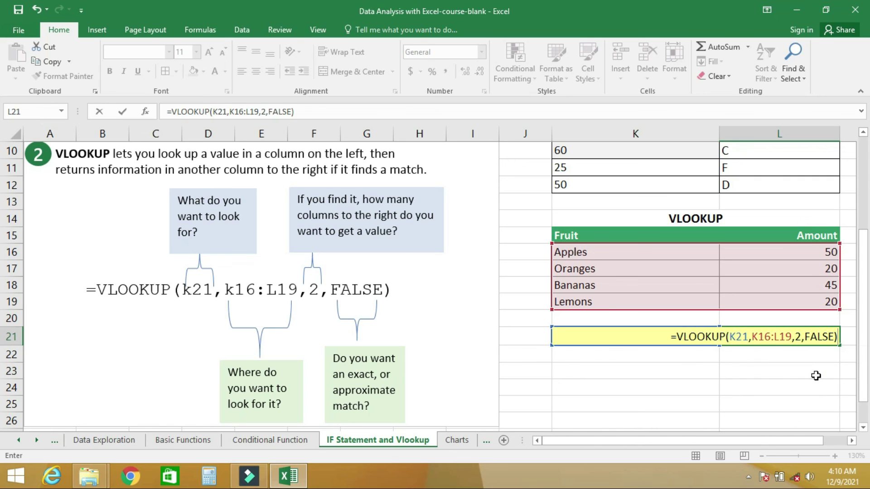
pyautogui.press('Return')
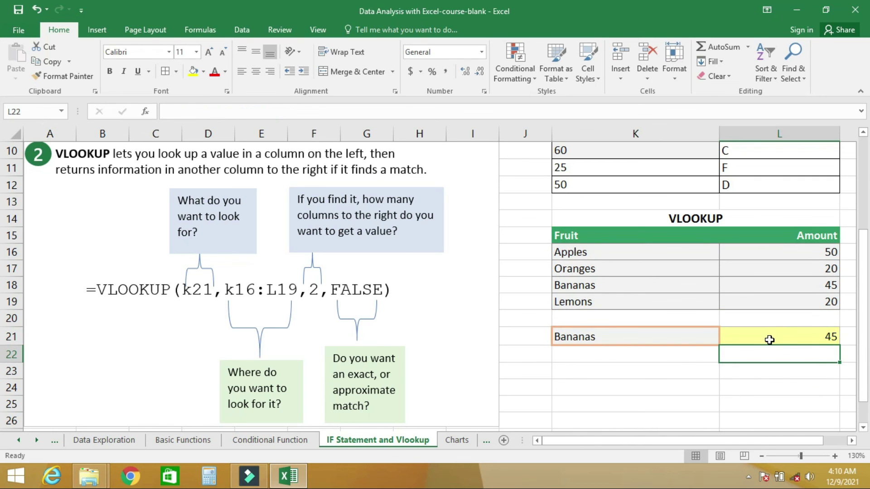
# - Check the Bananas lookup against the fruit table and switch the lookup fruit in K21 to Apples
pyautogui.click(787, 340)
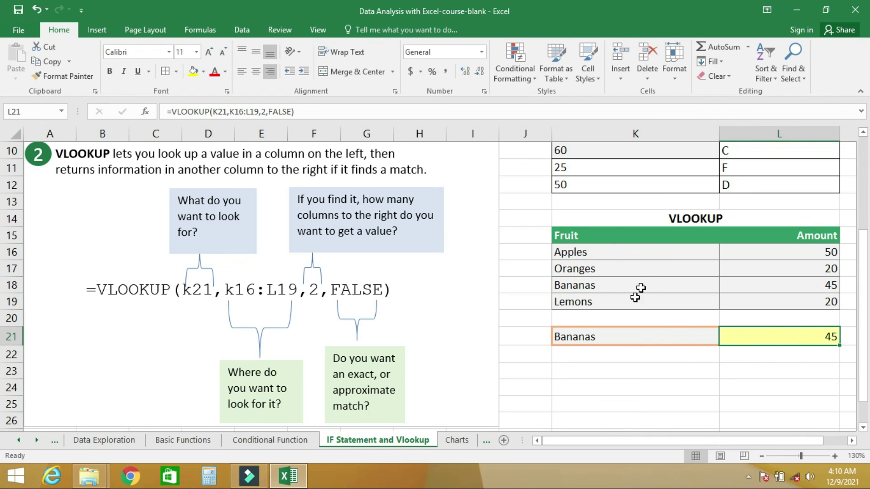
pyautogui.click(792, 285)
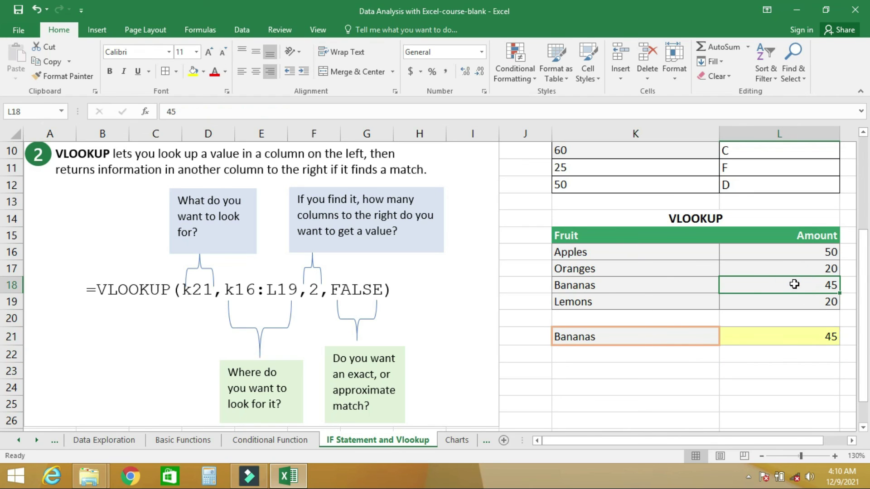
pyautogui.click(702, 335)
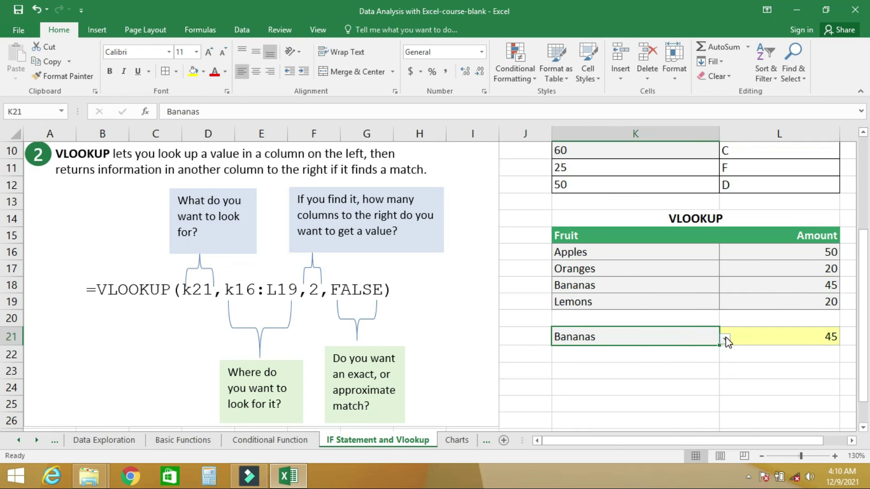
pyautogui.click(725, 338)
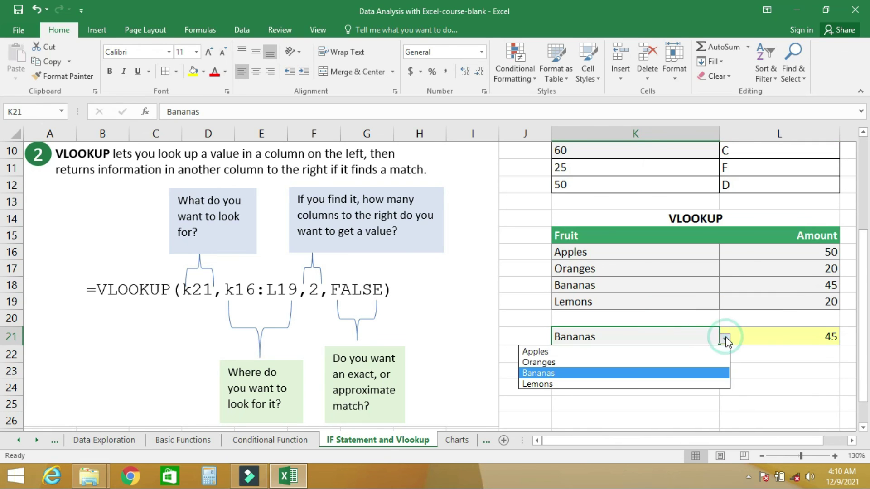
pyautogui.click(543, 353)
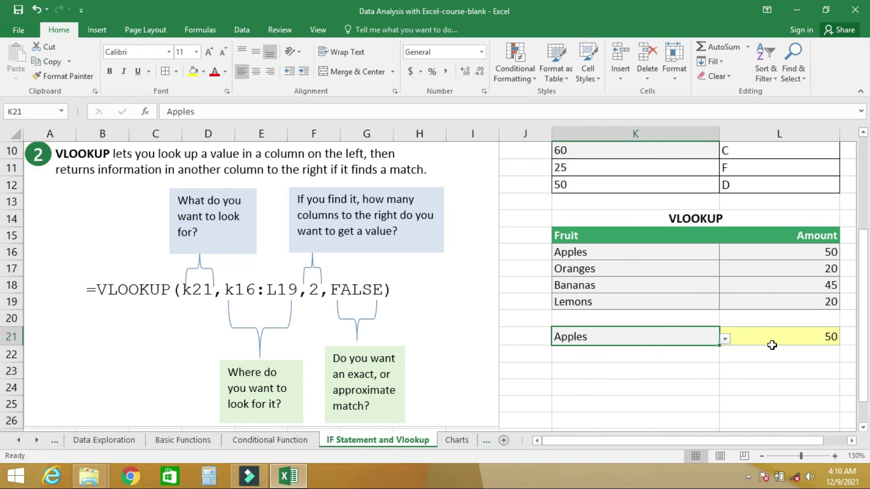